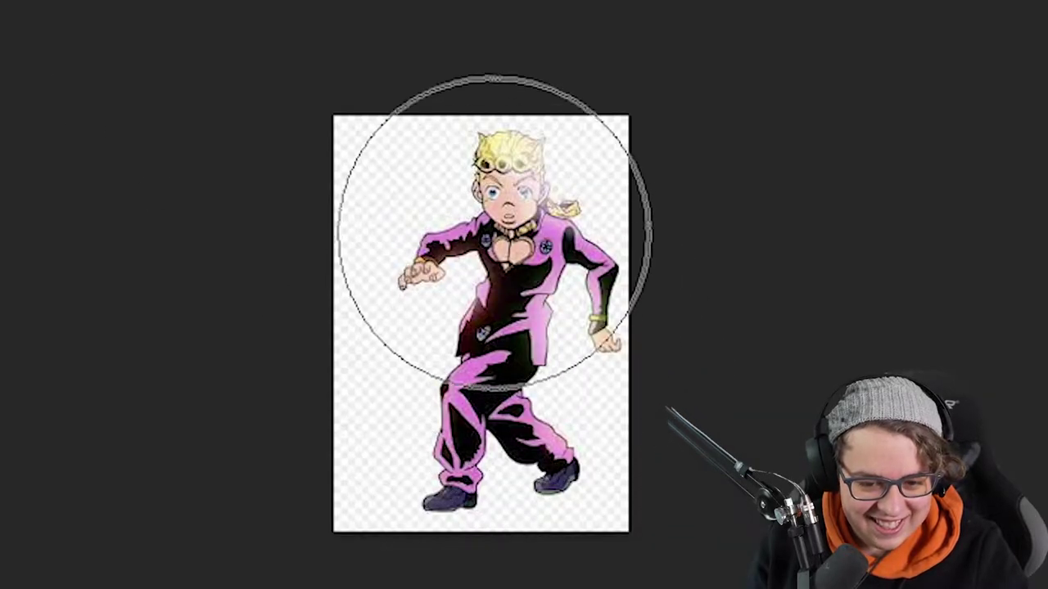
key("ctrl+plus")
key("ctrl+minus")
key("ctrl+minus")
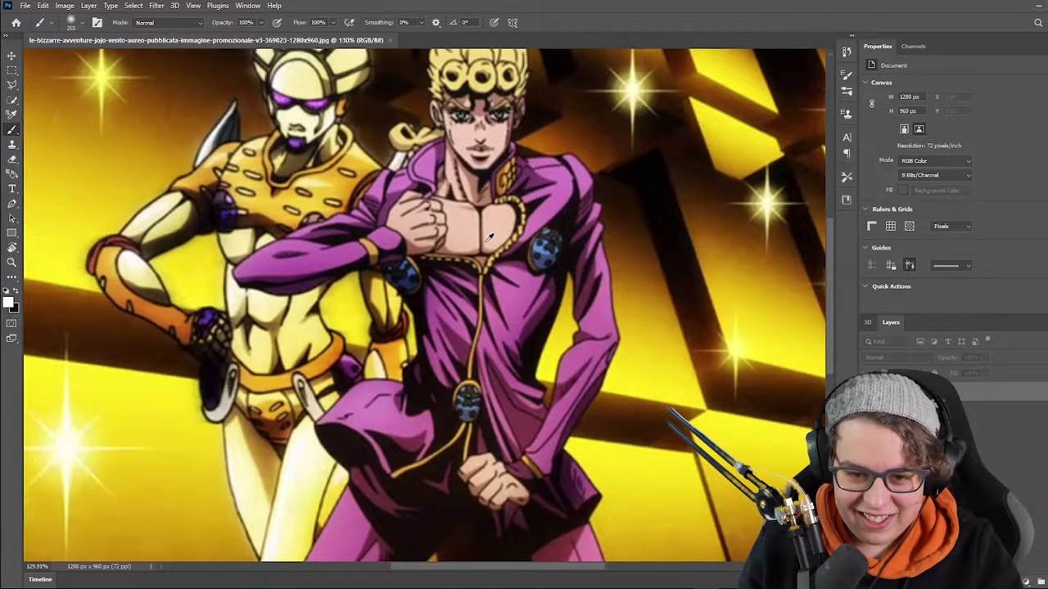
scroll(488, 237, "down", 5)
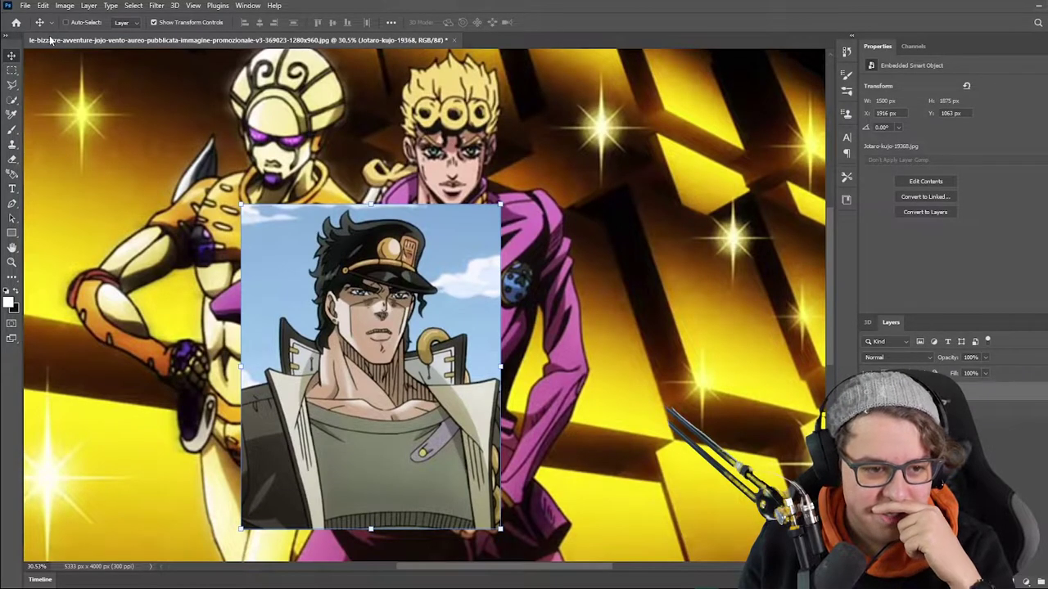
Cut out Jotaro's cap and hair from the placed image and fit them onto the purple-suited character's head.
left_click(11, 102)
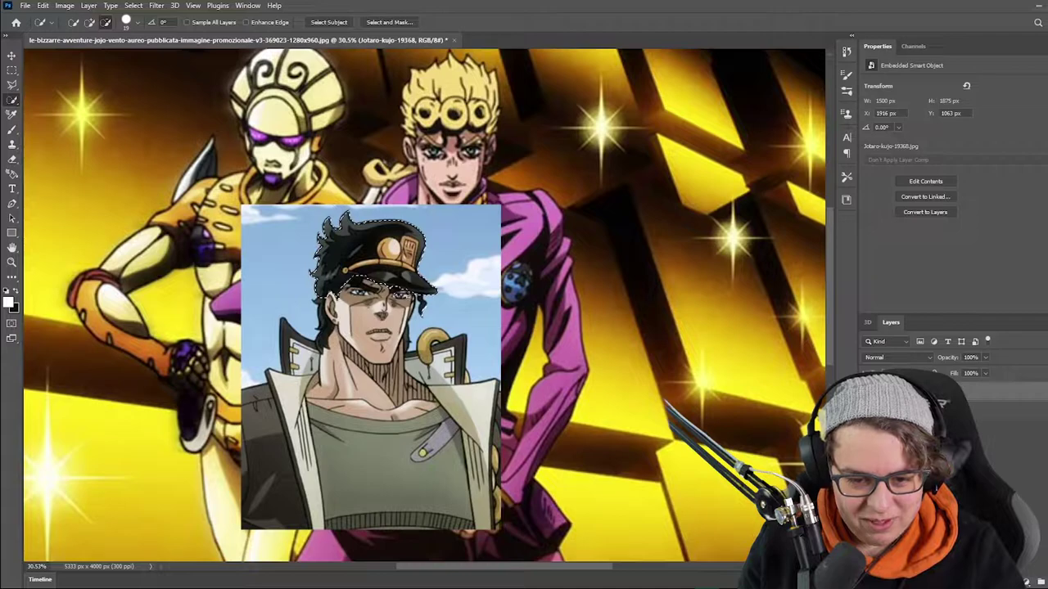
key("ctrl+v")
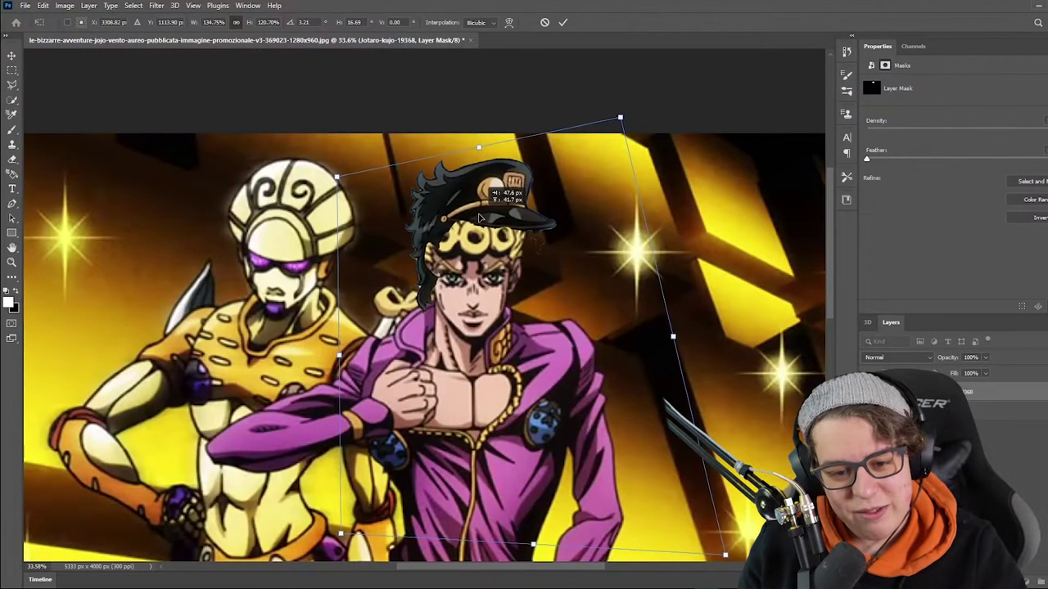
left_click_drag(480, 217, 483, 233)
left_click(563, 23)
Paint on the cap's layer mask to hide the dark hair hanging over the character's blond hair.
key("b")
mouse_move(413, 348)
left_mouse_down()
mouse_move(413, 274)
mouse_move(451, 282)
mouse_move(396, 251)
mouse_move(495, 281)
mouse_move(427, 325)
left_mouse_up()
mouse_move(482, 358)
left_mouse_down()
mouse_move(491, 213)
mouse_move(446, 220)
mouse_move(523, 217)
mouse_move(384, 260)
left_mouse_up()
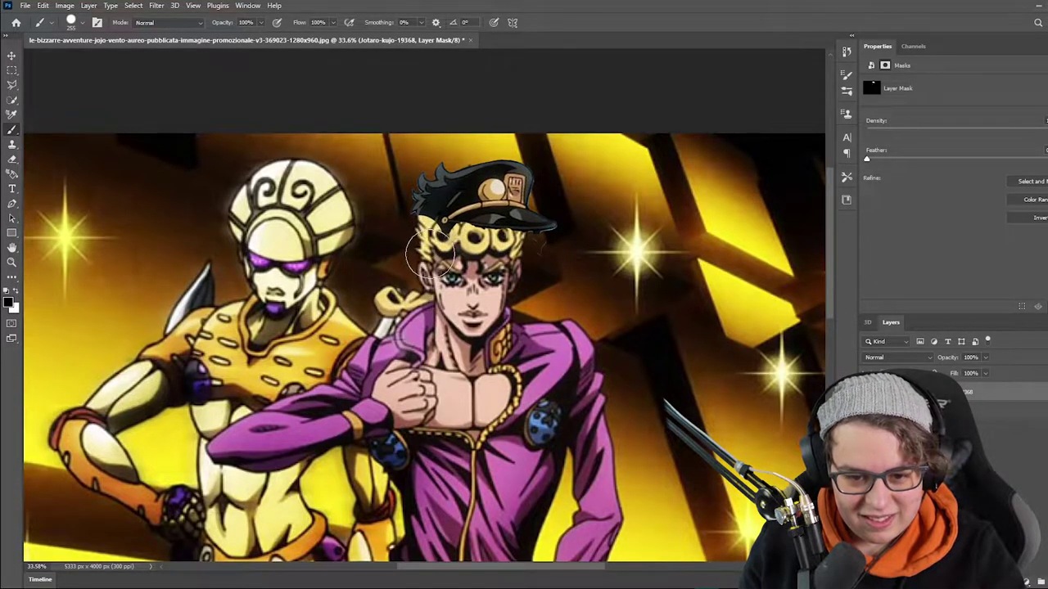
left_click_drag(429, 254, 433, 252)
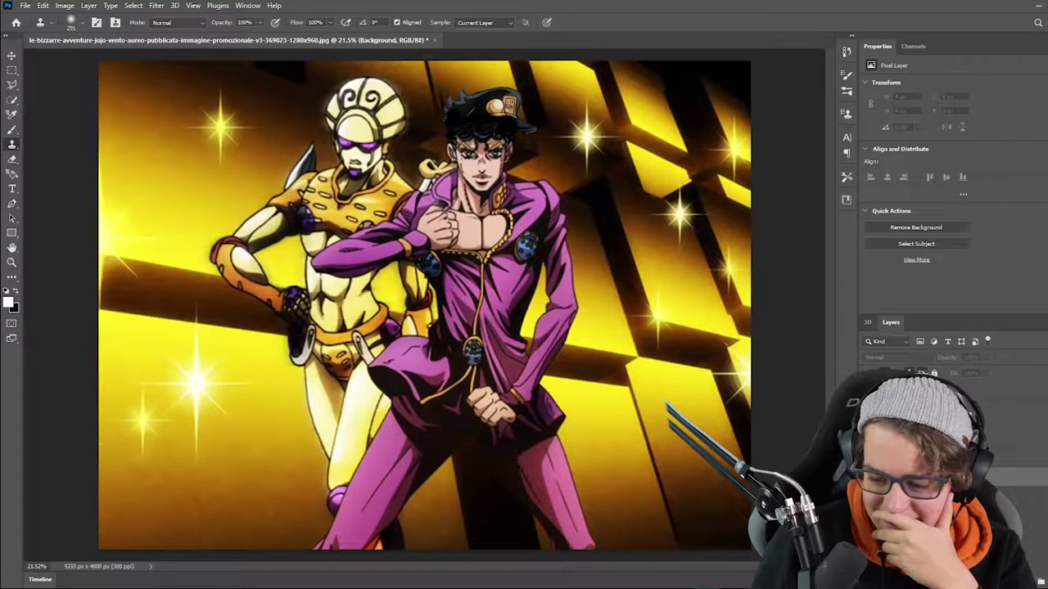
Turn the character's purple suit black with a masked Black & White adjustment layer.
left_click(995, 577)
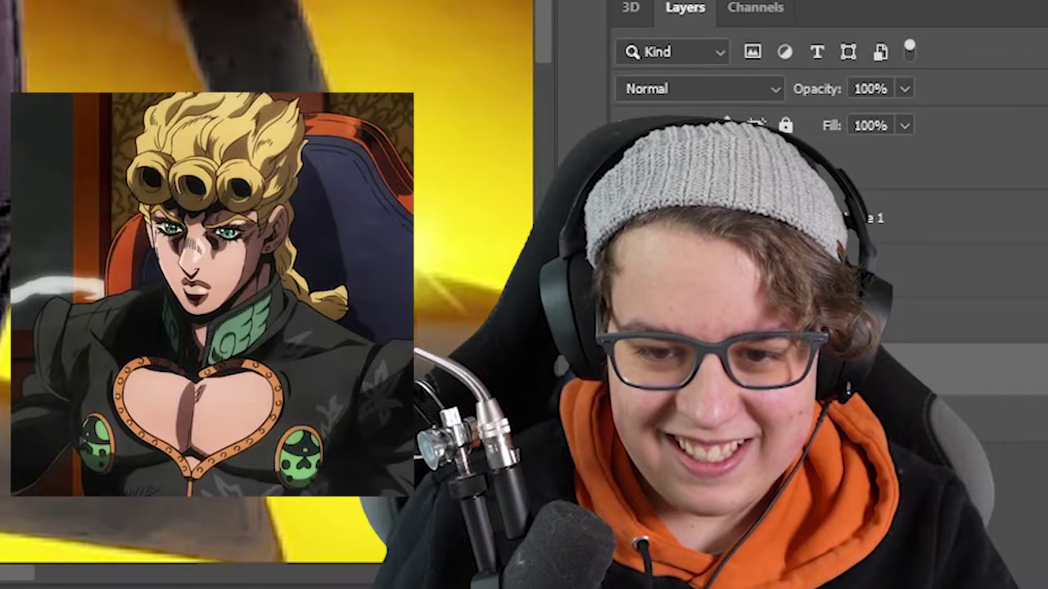
left_click(43, 5)
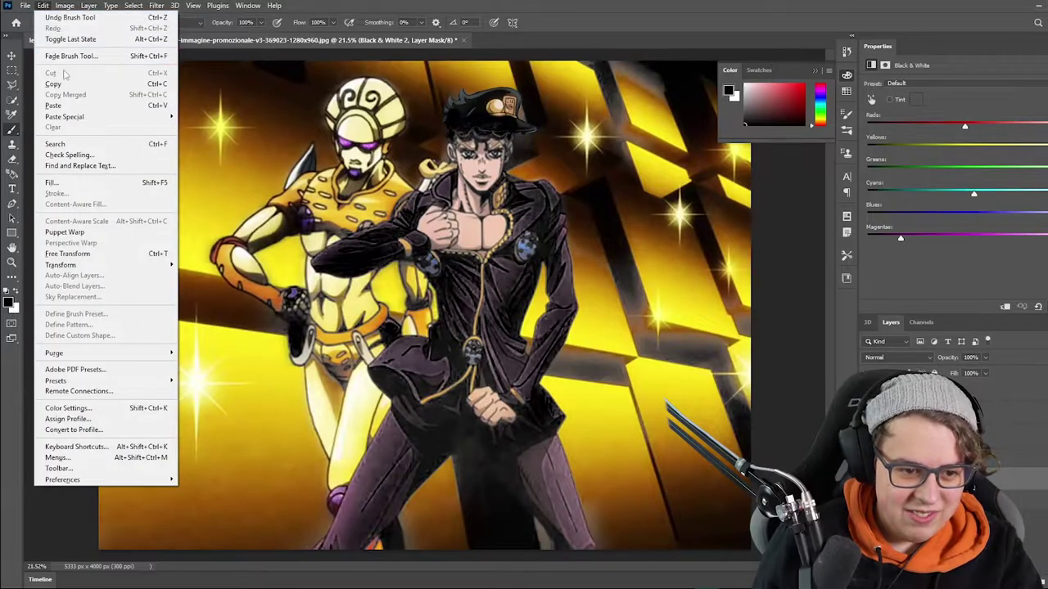
left_click(209, 116)
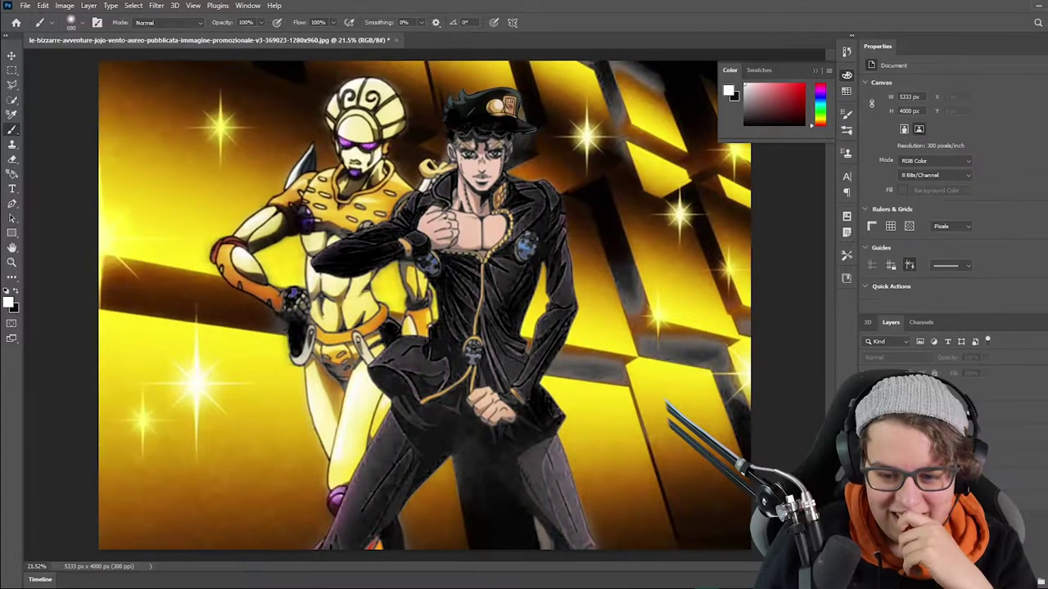
Place the gold chain necklace image over the black-suited character as an embedded smart object.
scroll(425, 303, "up", 5)
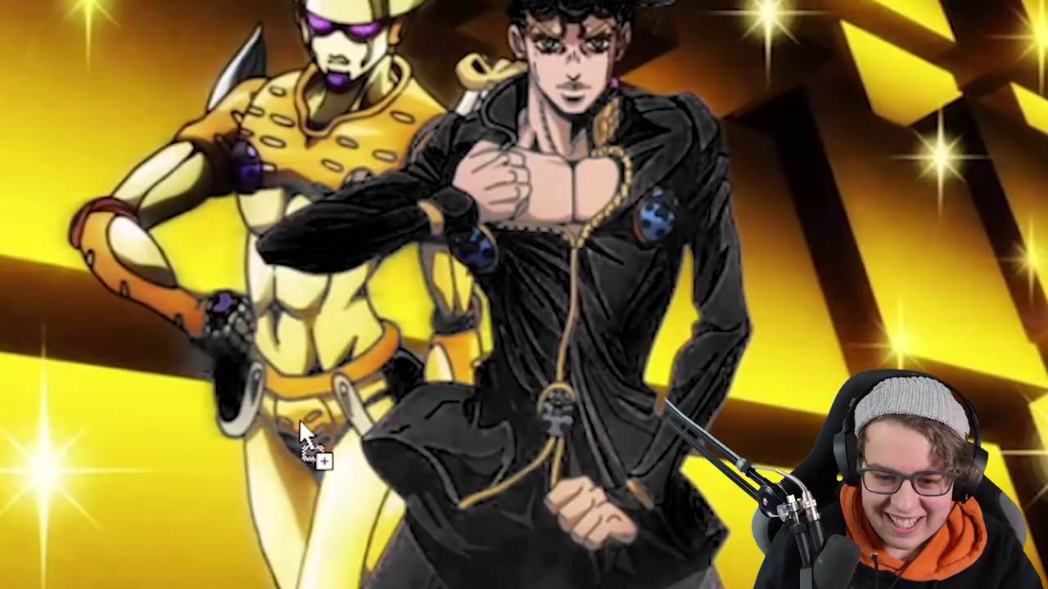
left_click_drag(299, 418, 298, 417)
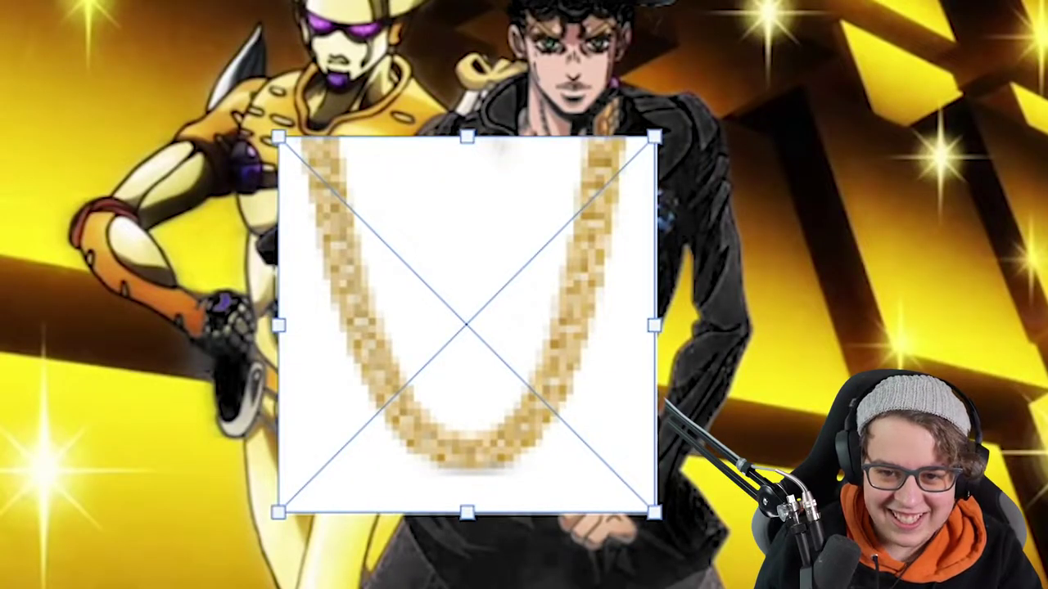
key("Return")
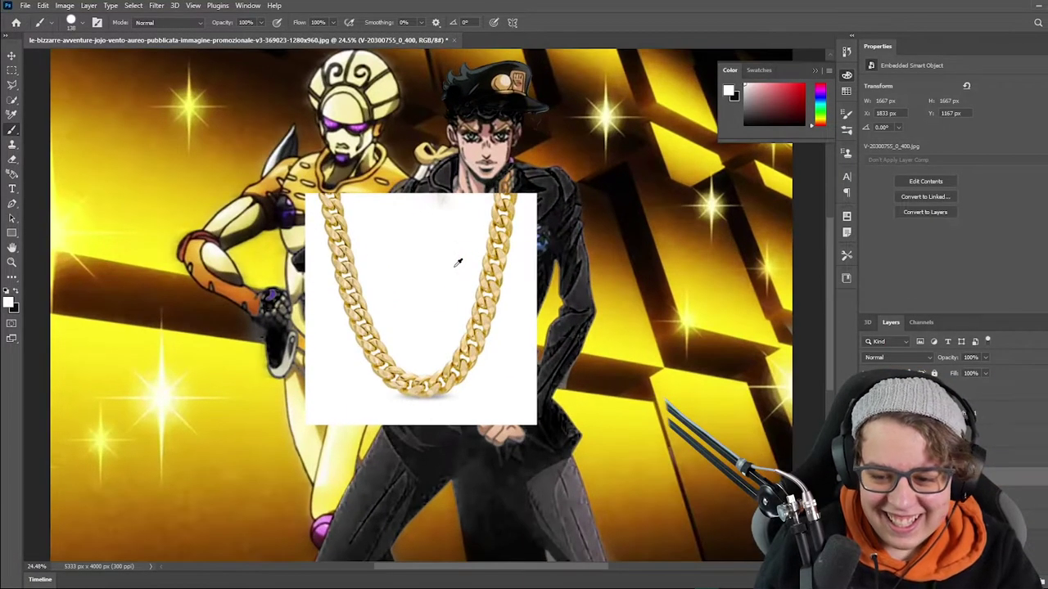
scroll(457, 262, "up", 3)
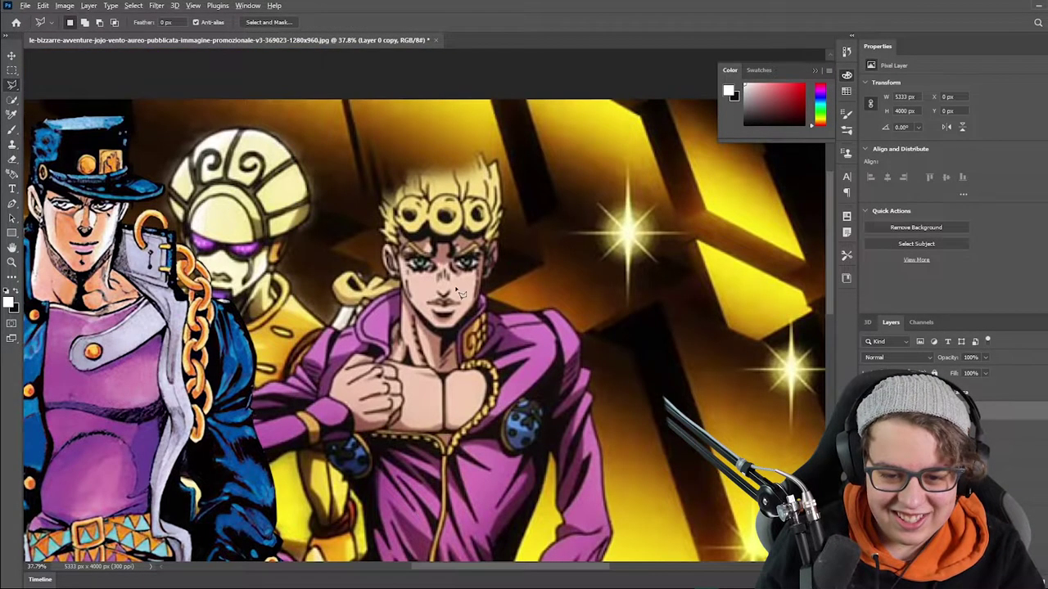
scroll(463, 287, "up", 5)
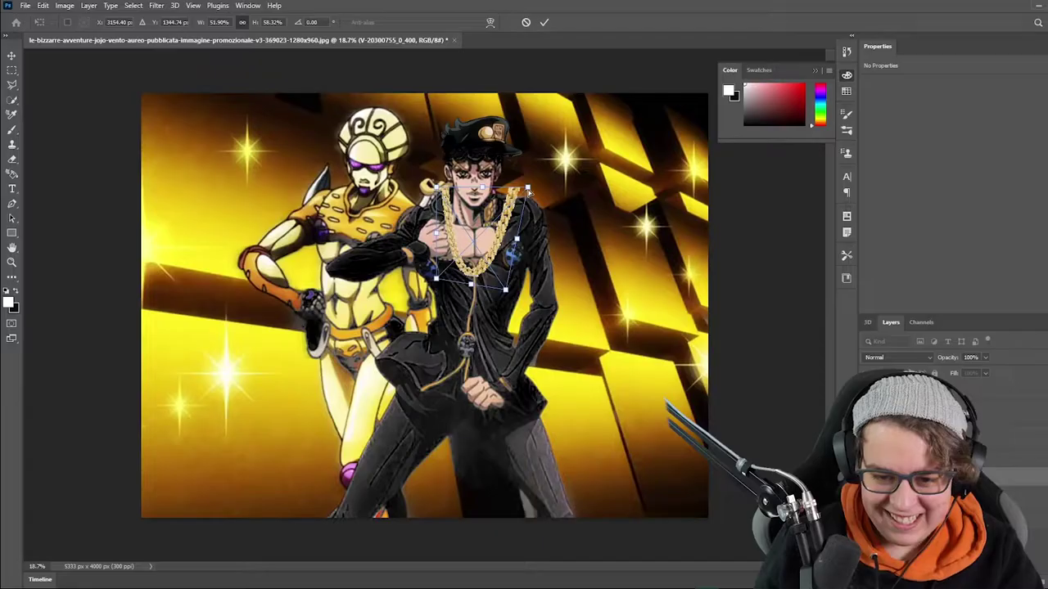
left_click_drag(528, 182, 509, 191)
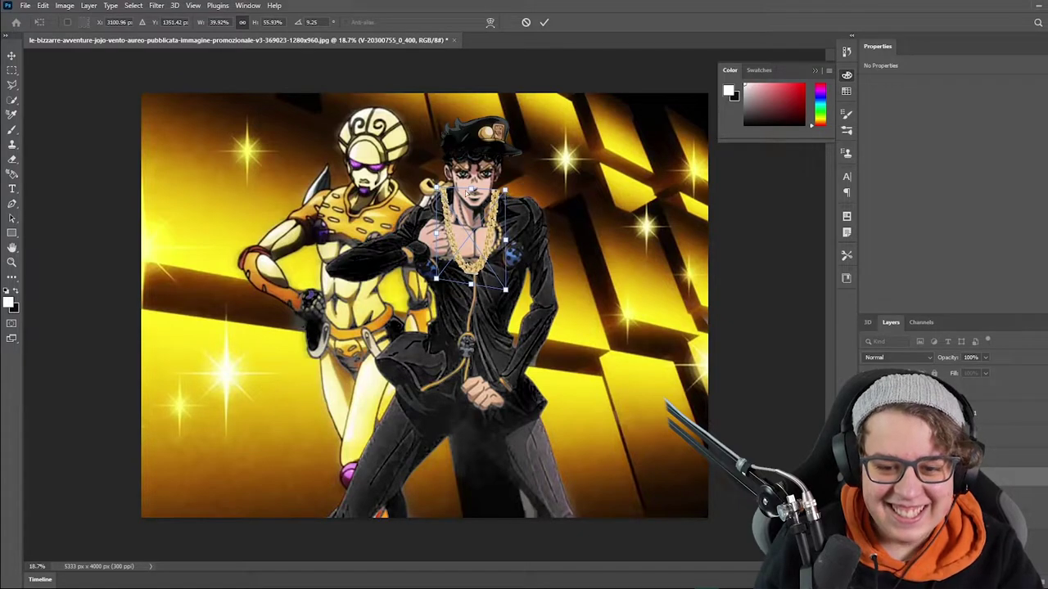
left_click_drag(437, 288, 435, 293)
key("Escape")
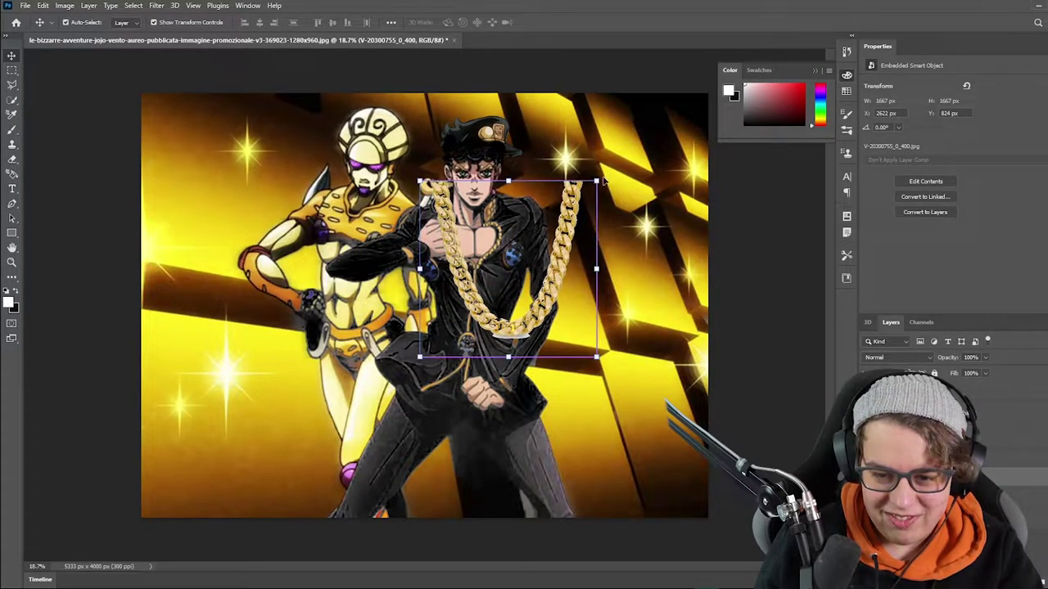
Build a hanging chain beside the jacket collar from copies of the gold hair ring, rotating and stretching individual links.
scroll(478, 350, "up", 5)
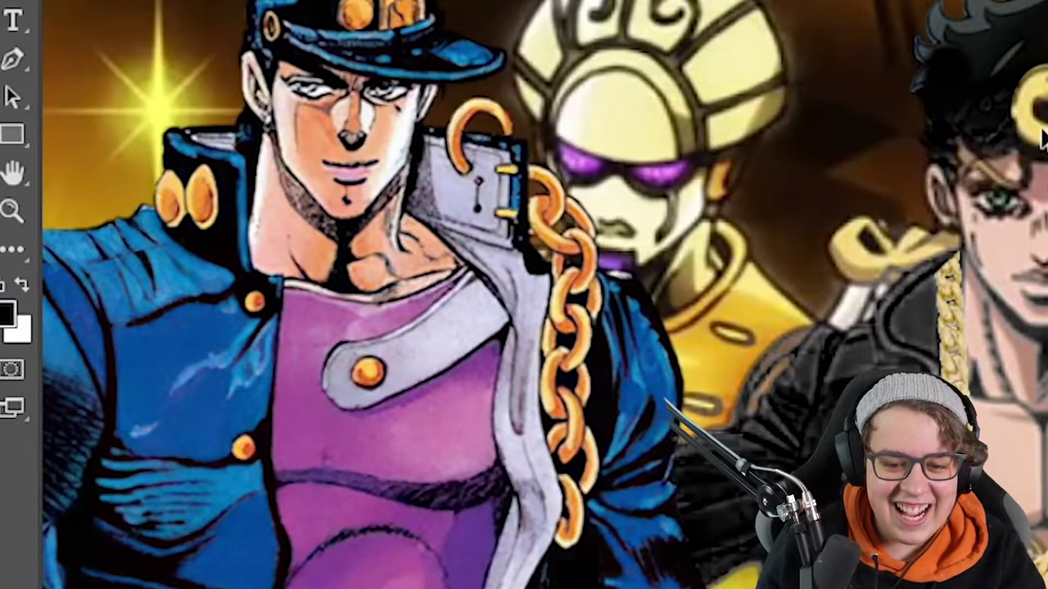
scroll(1041, 131, "up", 3)
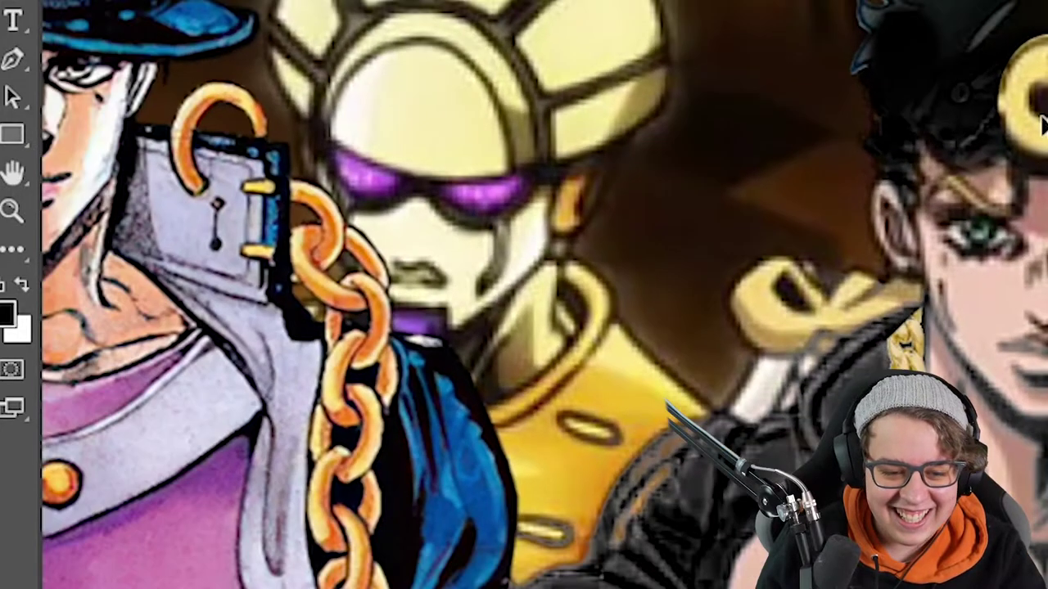
left_click_drag(1041, 123, 1013, 235)
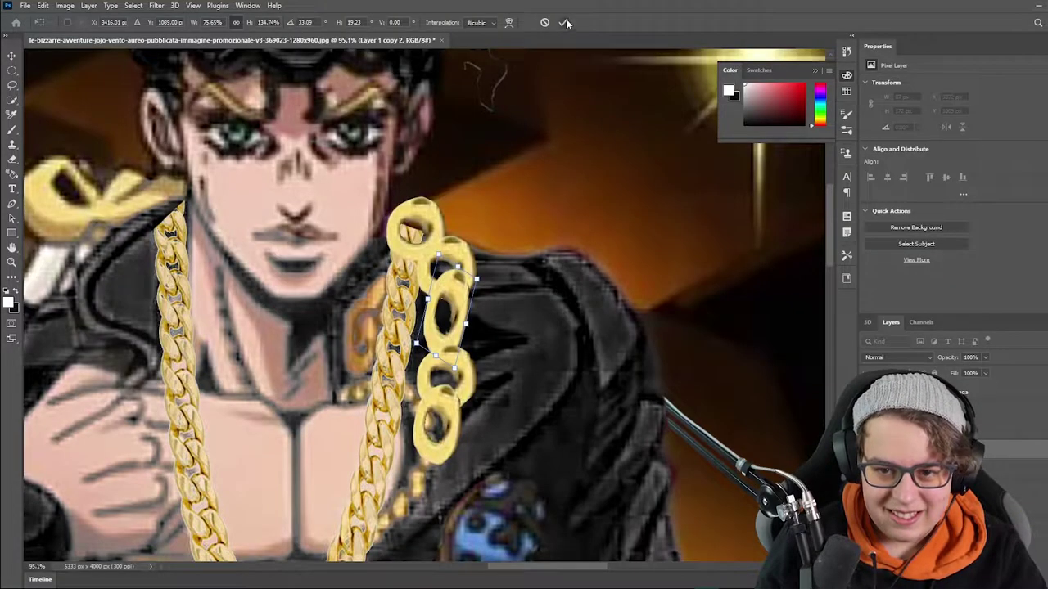
left_click(565, 23)
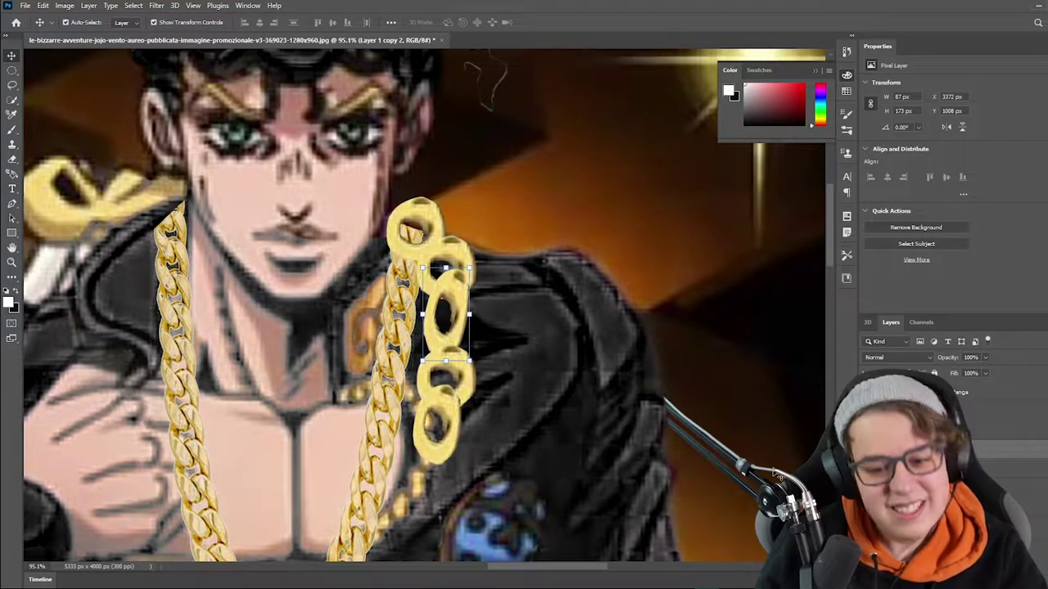
left_click(461, 391)
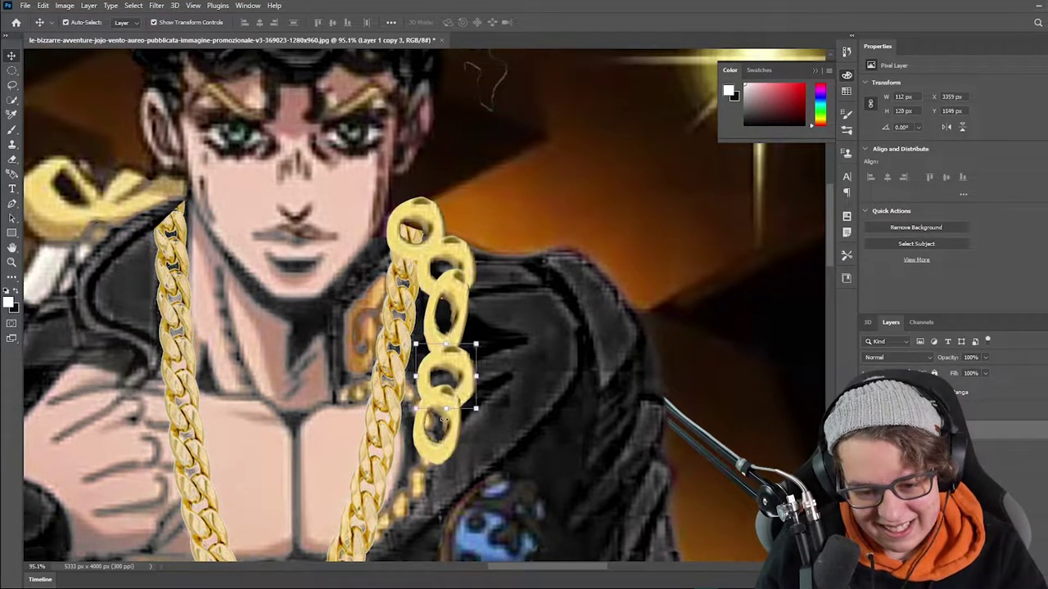
left_click_drag(448, 417, 442, 426)
key("ctrl+minus")
key("f")
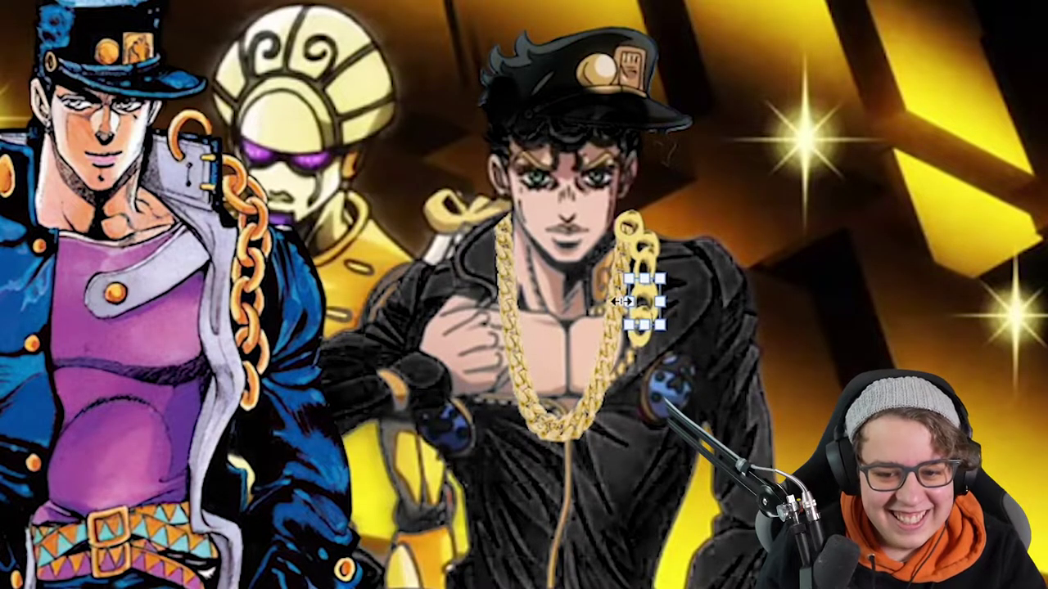
Retouch the chain group's layer mask around the links at the jacket collar.
scroll(634, 295, "up", 10)
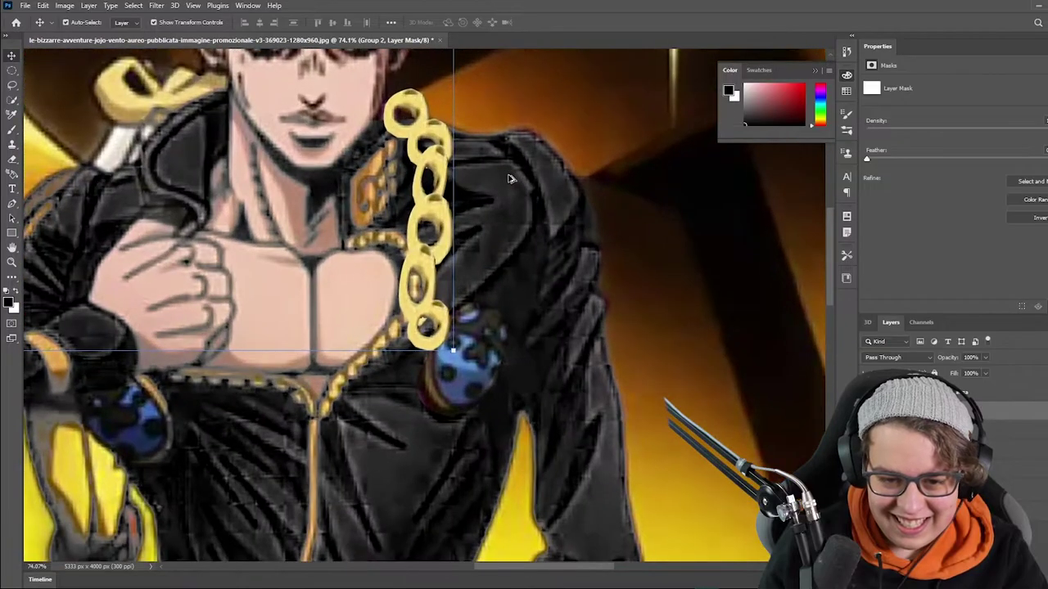
scroll(351, 115, "up", 3)
left_click_drag(352, 116, 324, 110)
key("ctrl+0")
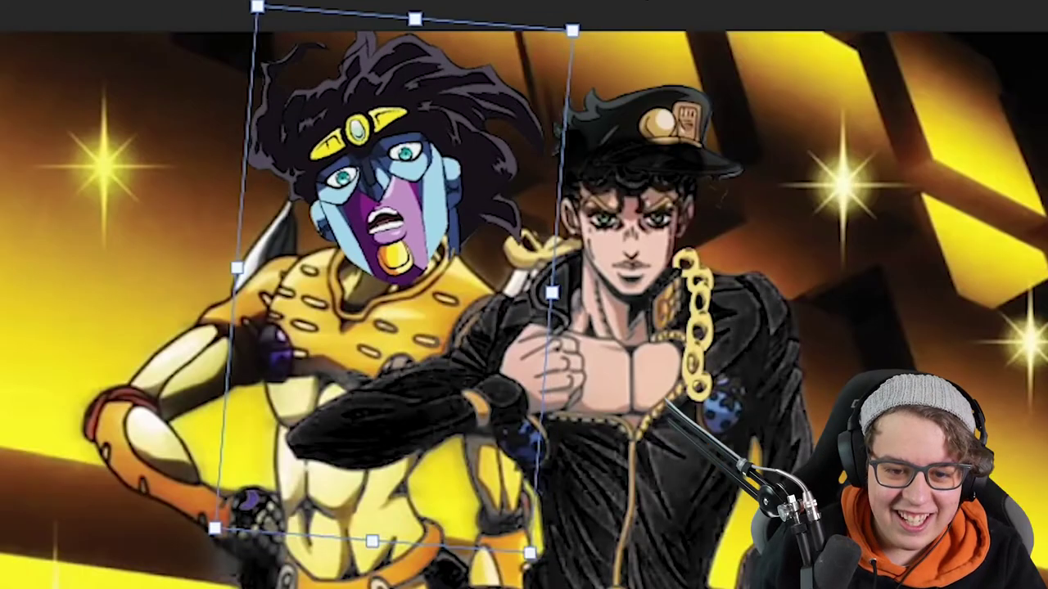
Scale the Star Platinum cutout to 53.30%, rotate it 32.33°, and fit it over the golden figure's head.
left_click_drag(786, 74, 769, 122)
left_click_drag(459, 164, 524, 182)
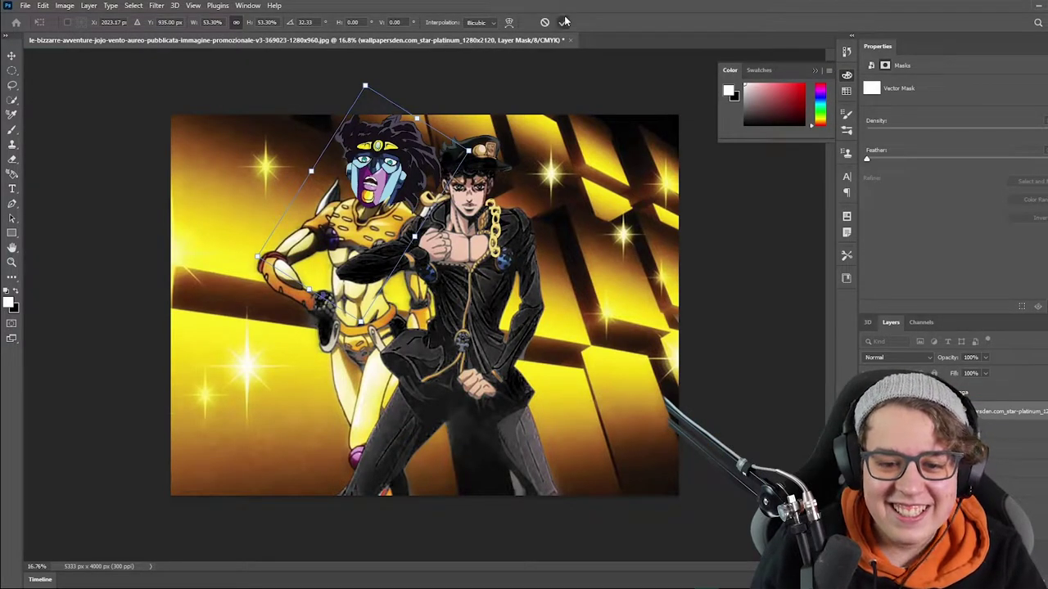
left_click(563, 22)
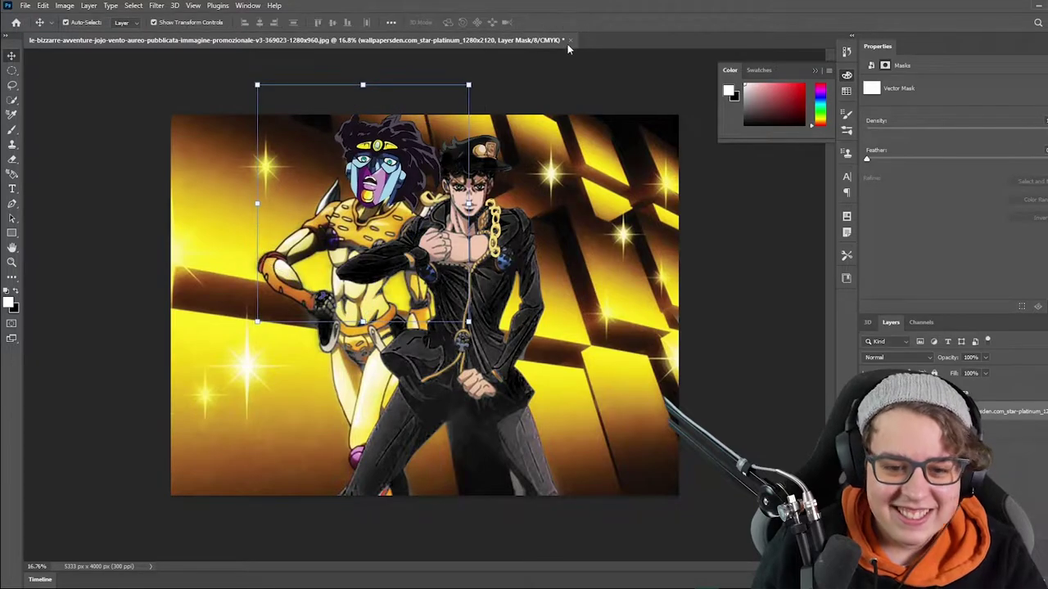
Shift the Star Platinum head slightly so it lines up with the golden figure's neck.
scroll(415, 190, "up", 6)
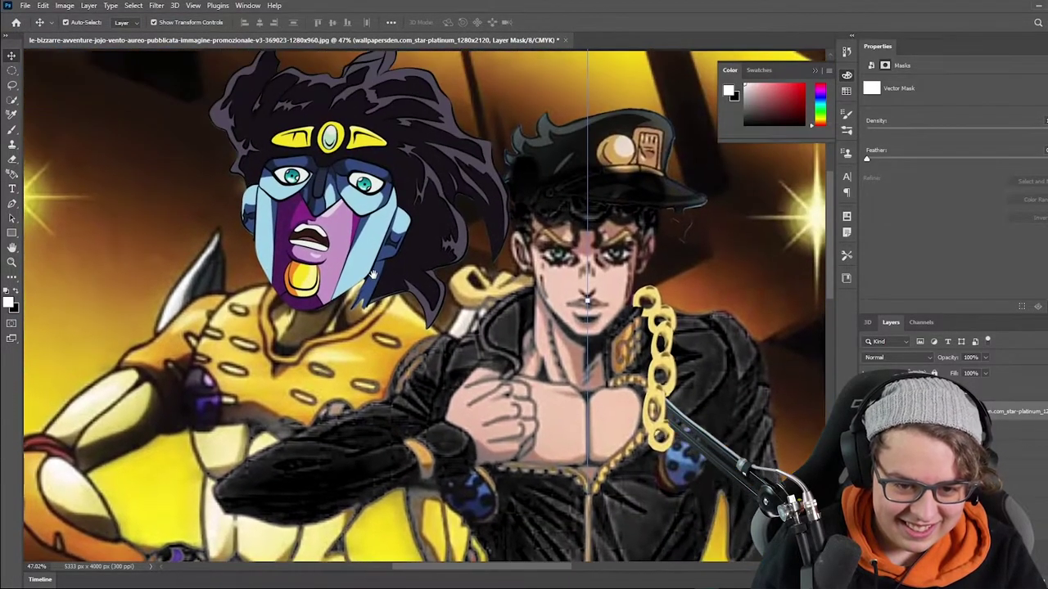
left_click_drag(372, 238, 374, 241)
key("b")
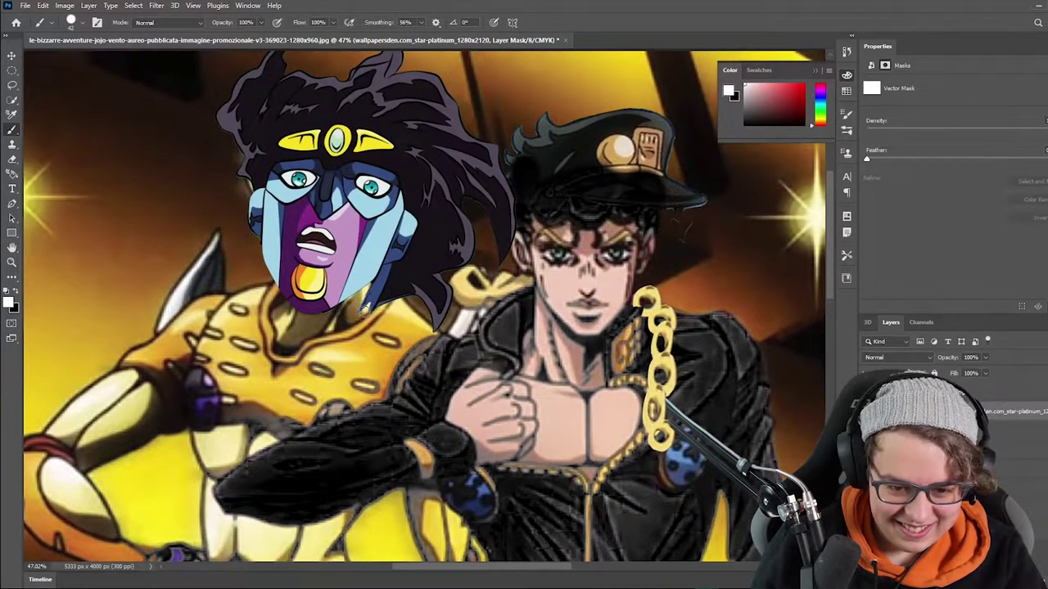
key("ctrl+0")
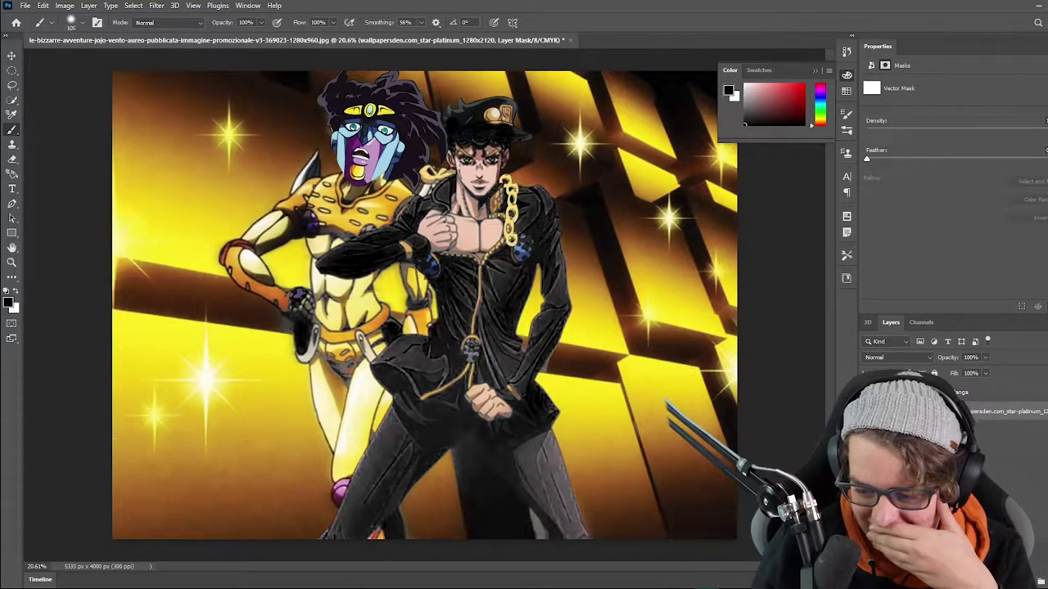
Recolour the Star Platinum head green and gold with a Hue/Saturation adjustment layer, including a hue shift of the Magentas.
left_click(999, 583)
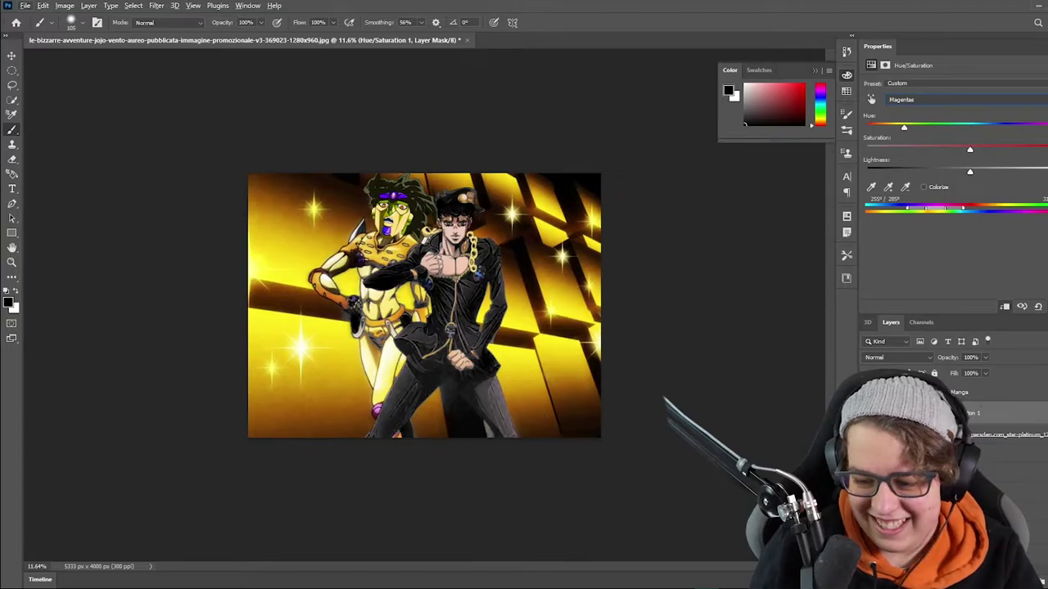
key("alt+bracketleft")
Clean up the background around the golden figure's new hair on Layer 0 with the Clone Stamp.
scroll(415, 223, "up", 4)
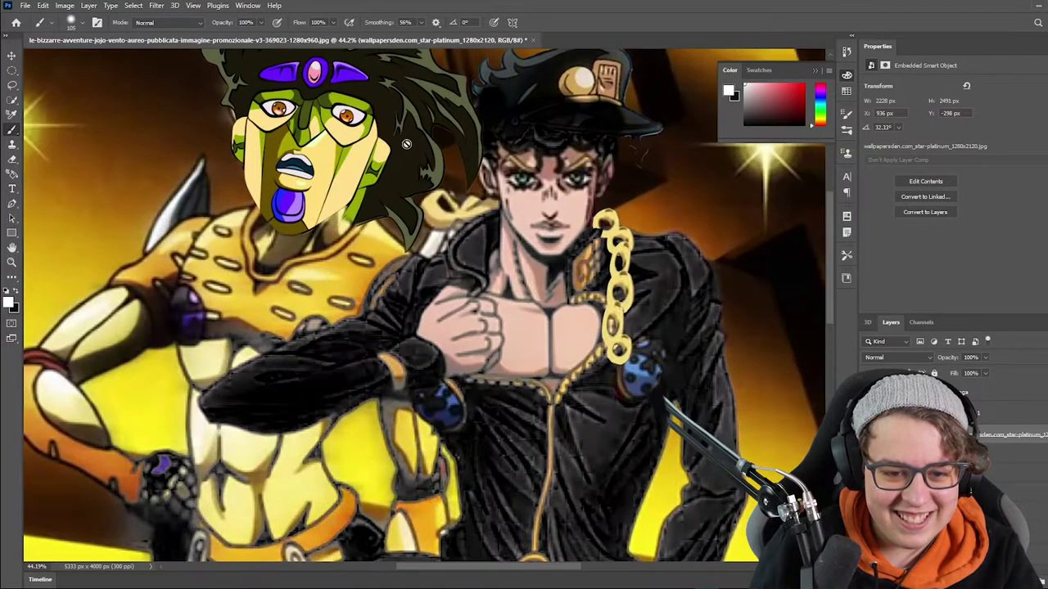
scroll(412, 144, "down", 3)
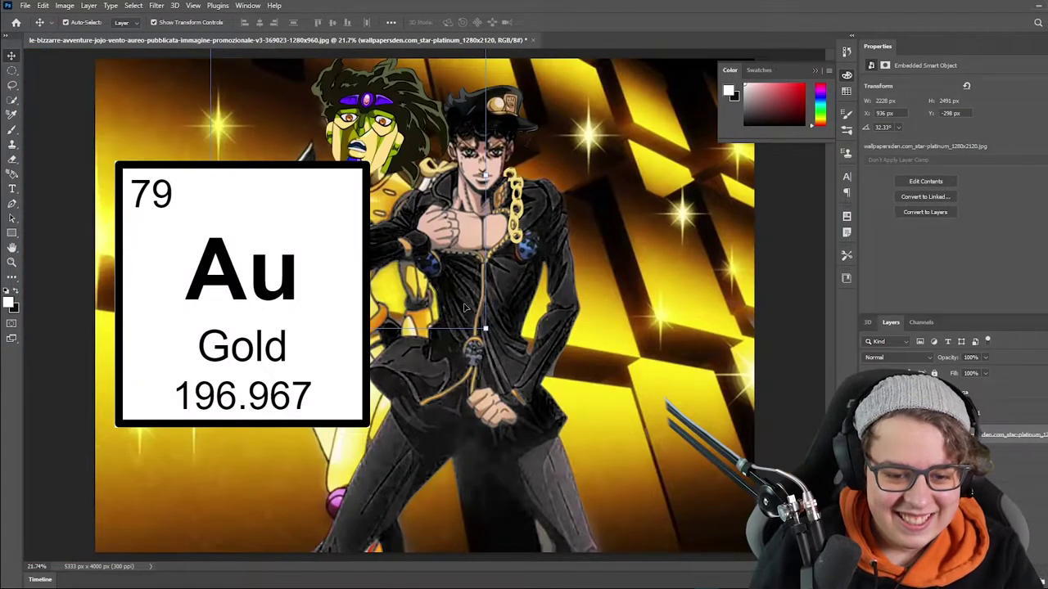
key("s")
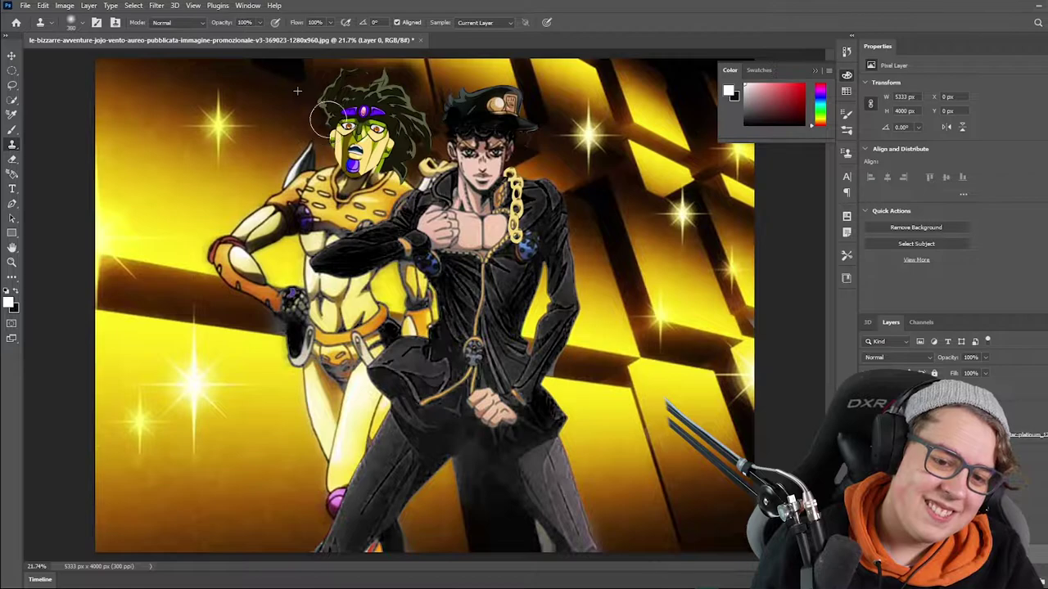
Move the placed image of the long-haired, green-scarfed character beside the golden figure, over the black-suited character.
key("ctrl+minus")
key("ctrl+minus")
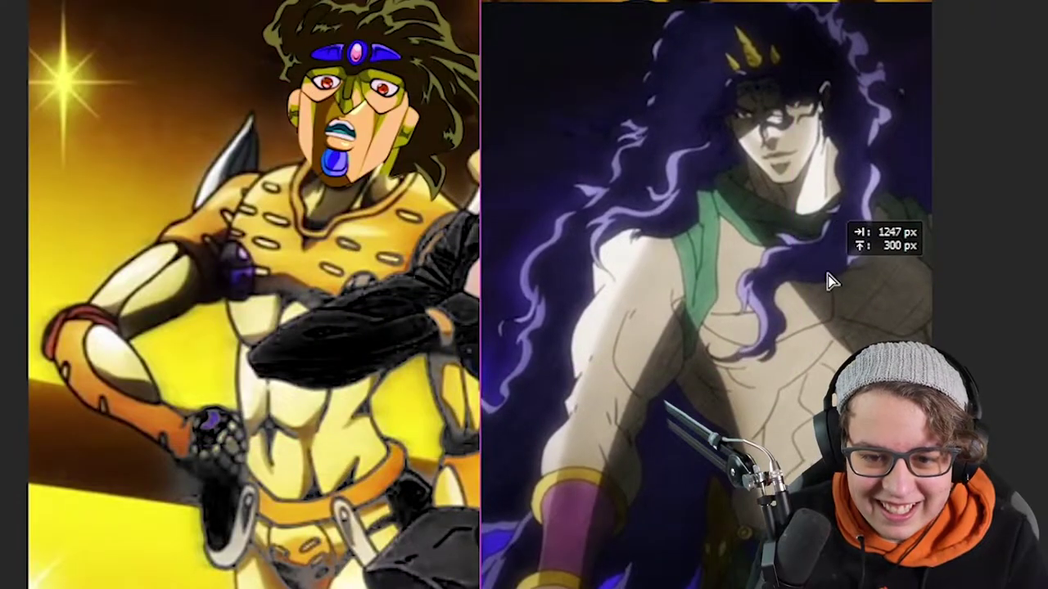
left_click_drag(829, 280, 829, 281)
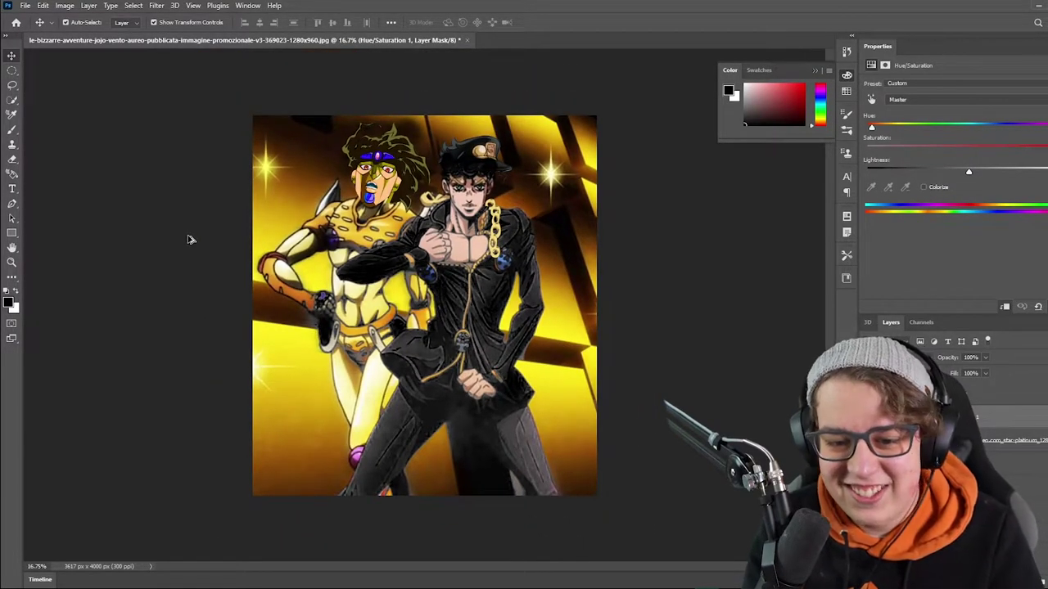
Rasterize the placed smoke stock image and shift it slightly over the lower part of the golden stand artwork.
scroll(188, 239, "down", 1)
scroll(188, 239, "up", 2)
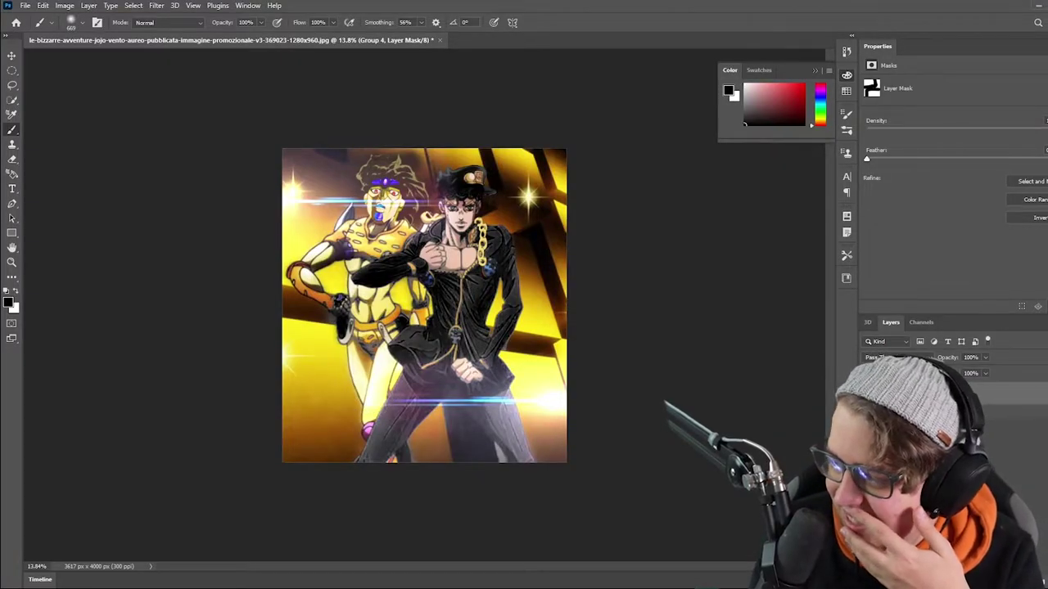
key("ctrl+z")
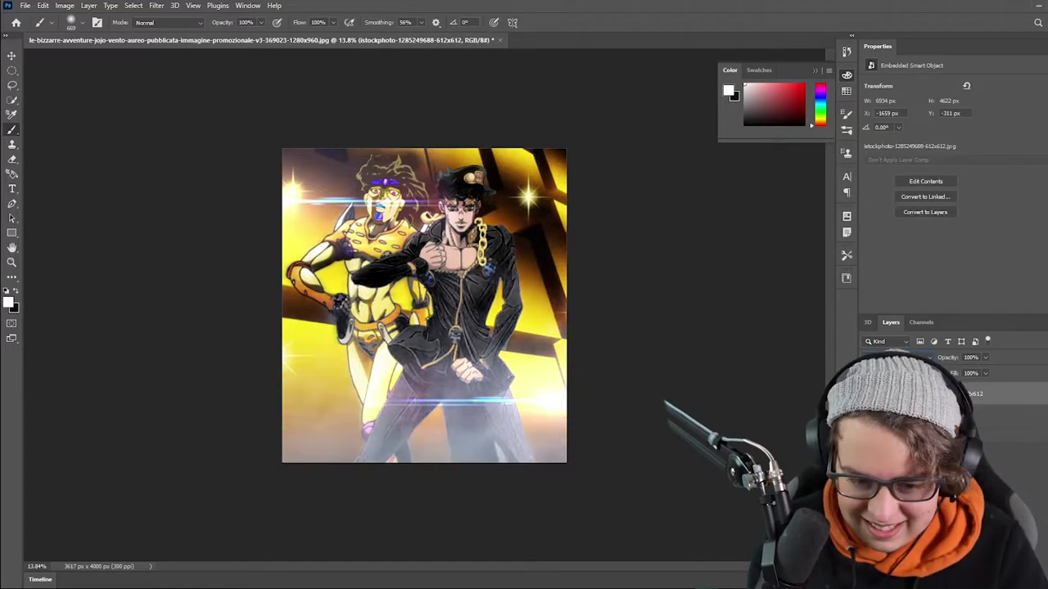
left_click(354, 427)
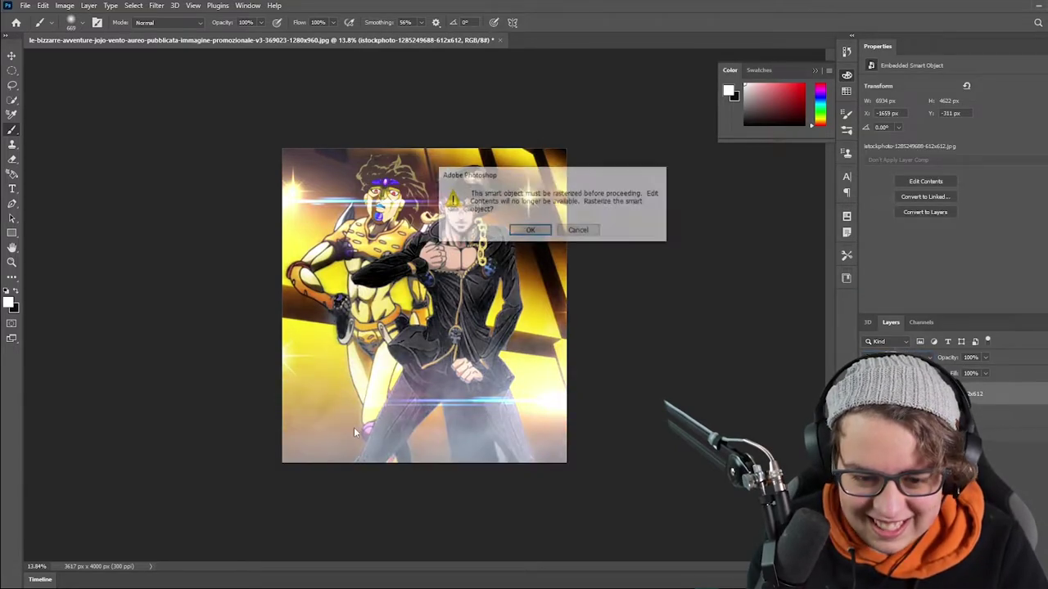
left_click(528, 231)
key("v")
left_click_drag(443, 384, 435, 381)
Adjust the ember image layer's blending mode, move it over the figures' legs, and compare the composite with the original artwork in the history.
left_click(994, 440)
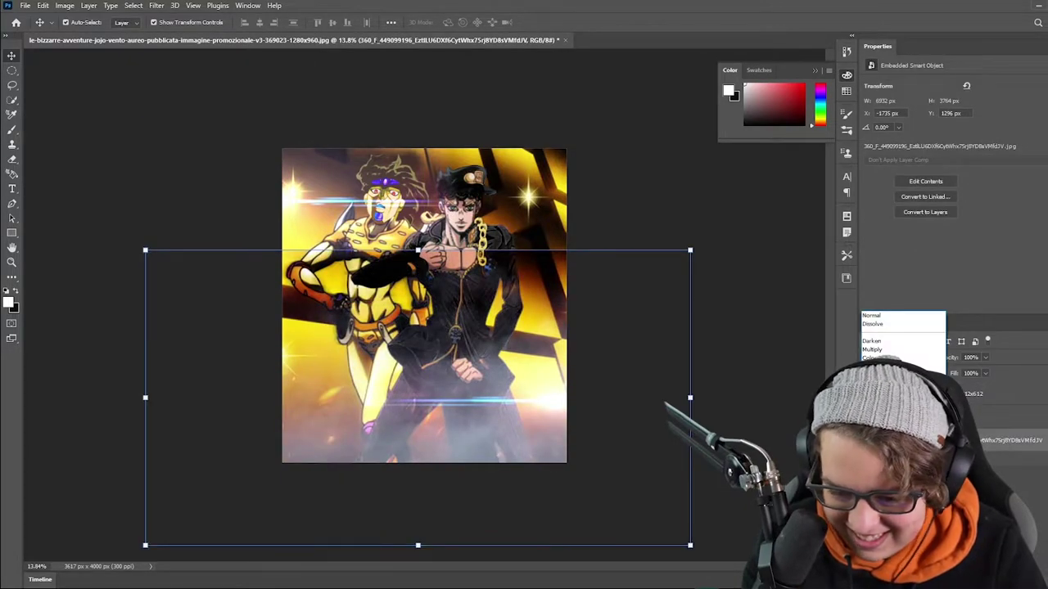
left_click_drag(483, 441, 496, 394)
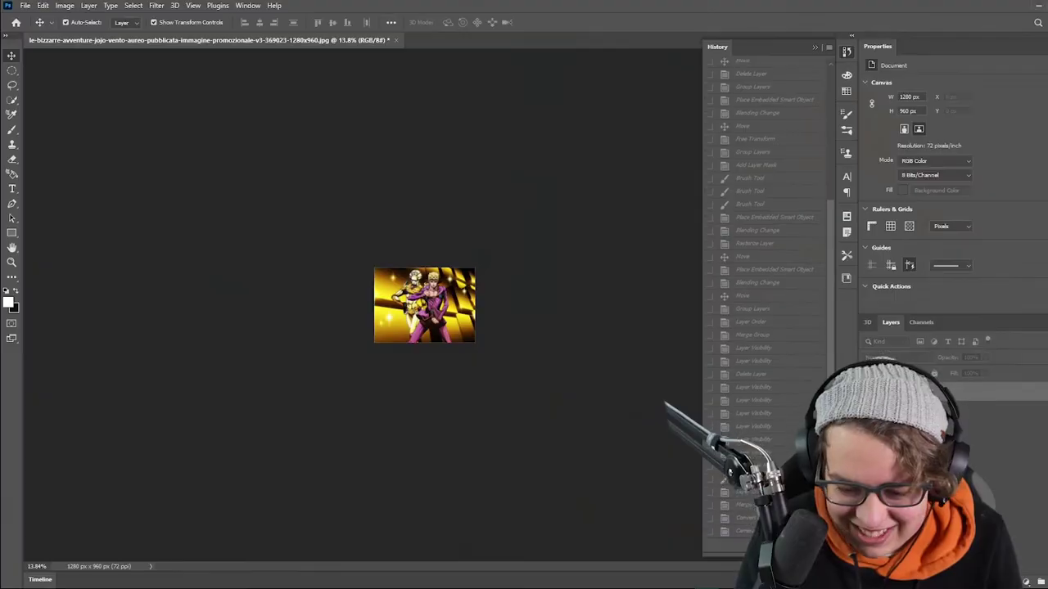
key("ctrl+0")
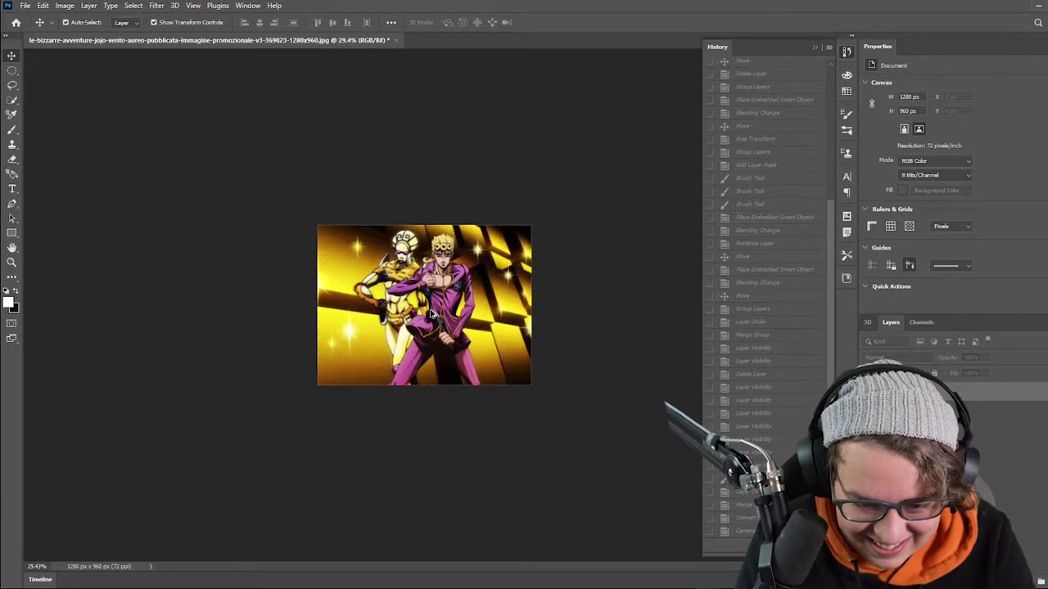
left_click(742, 532)
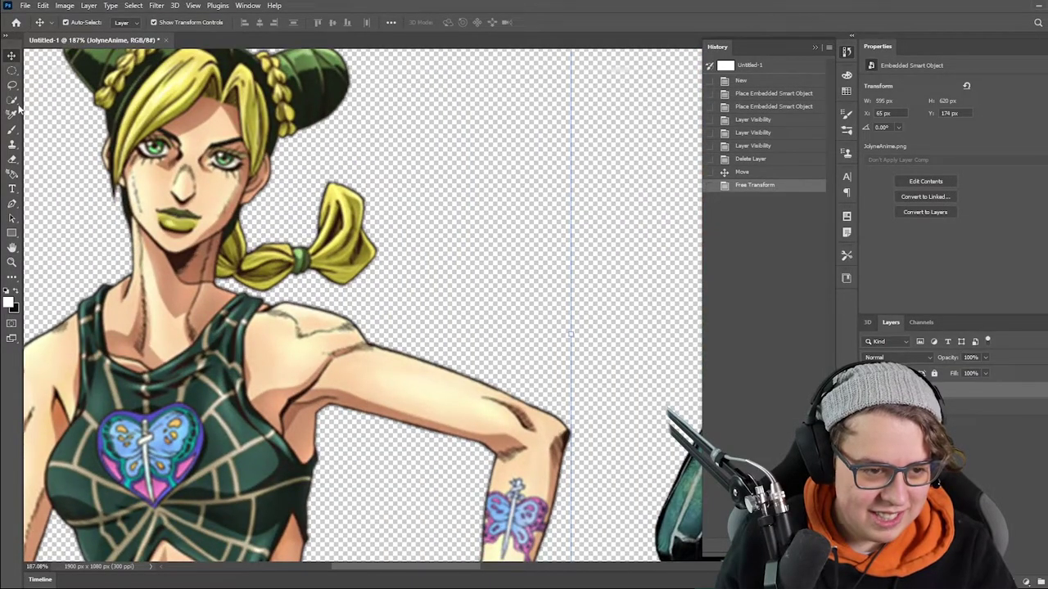
Isolate Jolyne's green and blonde hair with Quick Selection and move the placed image of blue-shirted Jonathan beside the standing Jolyne.
left_click(12, 99)
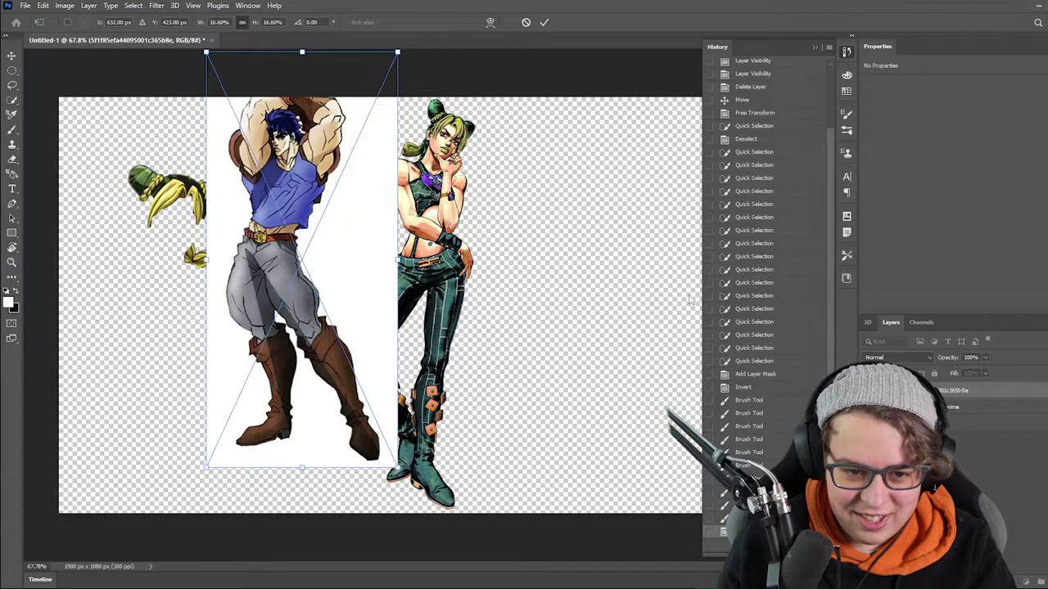
left_click_drag(278, 177, 536, 220)
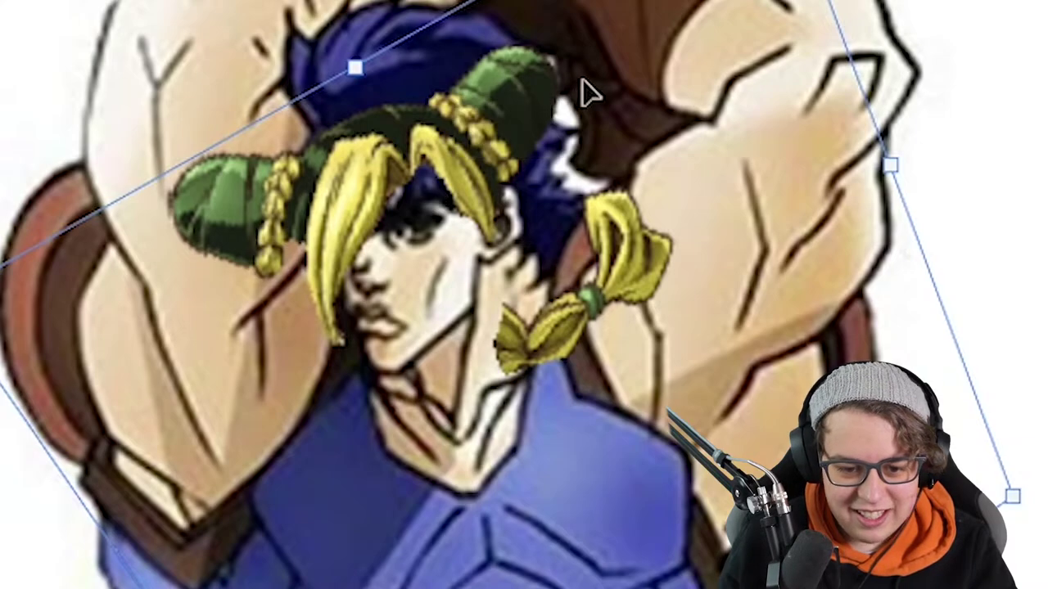
Fit the cut-out Jolyne hair onto Jonathan's head and paint on the white colour fill's mask to cover his blue hair.
mouse_move(497, 139)
left_mouse_down()
mouse_move(461, 117)
mouse_move(480, 159)
left_mouse_up()
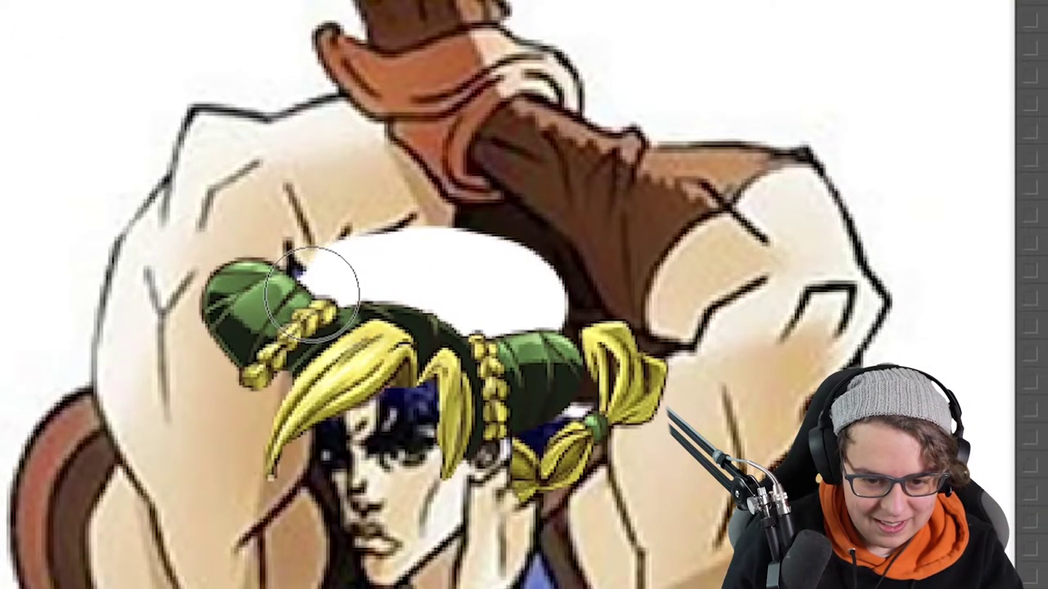
mouse_move(311, 286)
left_mouse_down()
mouse_move(447, 266)
mouse_move(481, 269)
mouse_move(533, 304)
left_mouse_up()
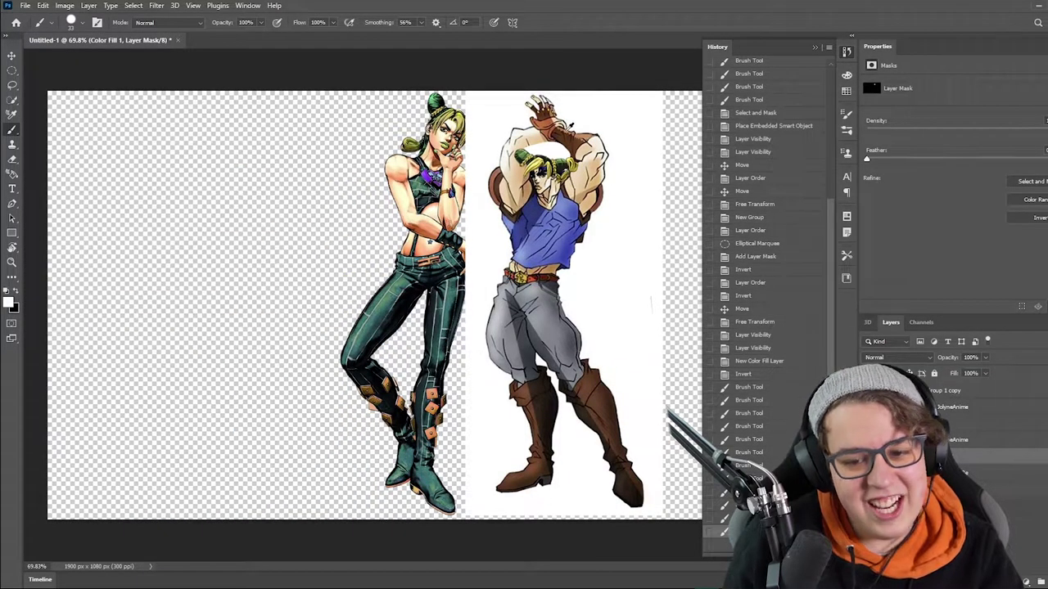
scroll(571, 115, "up", 5)
scroll(573, 135, "down", 2)
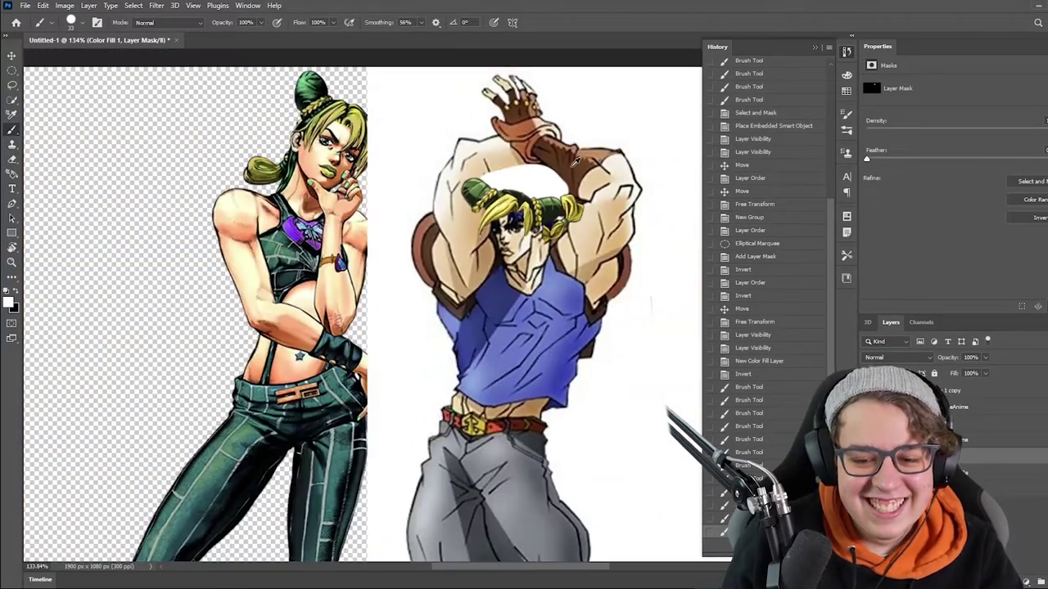
scroll(573, 159, "up", 2)
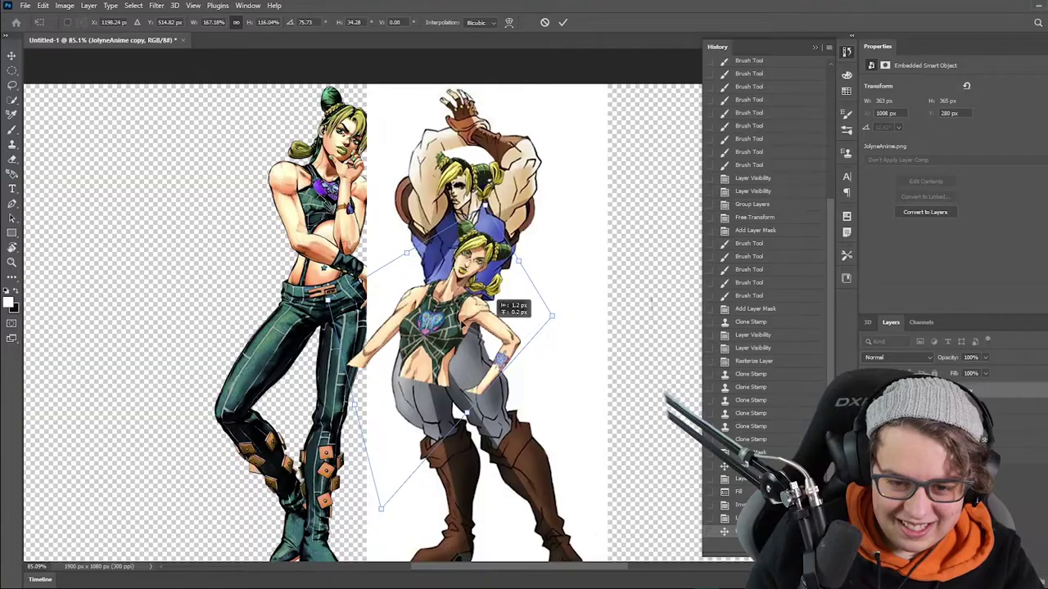
Move the Jolyne upper-body copy to the empty area beside the standing Jolyne and add a Hue/Saturation adjustment layer.
left_click_drag(510, 308, 243, 299)
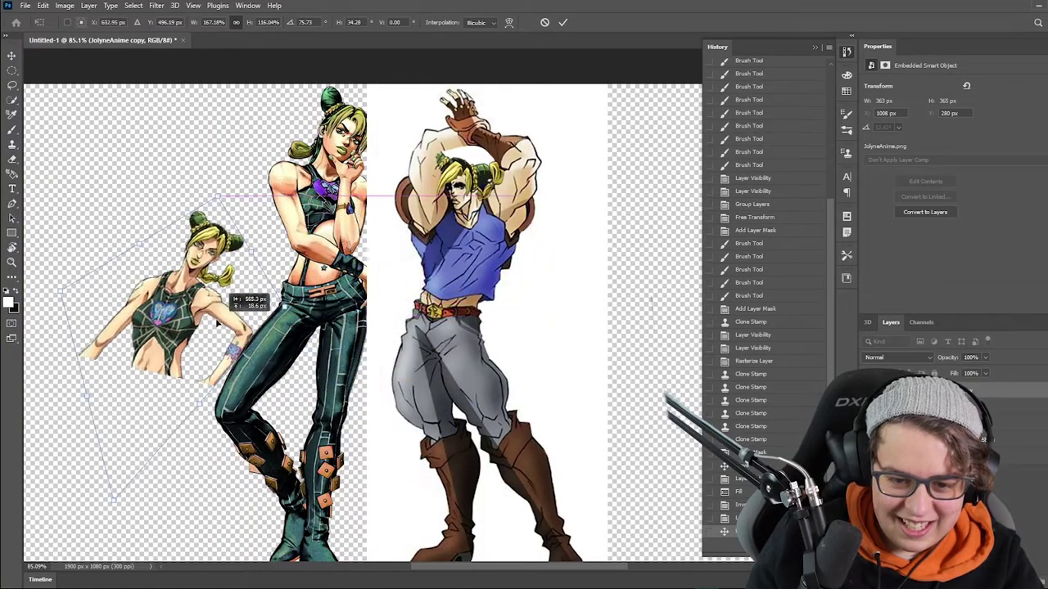
left_click(562, 23)
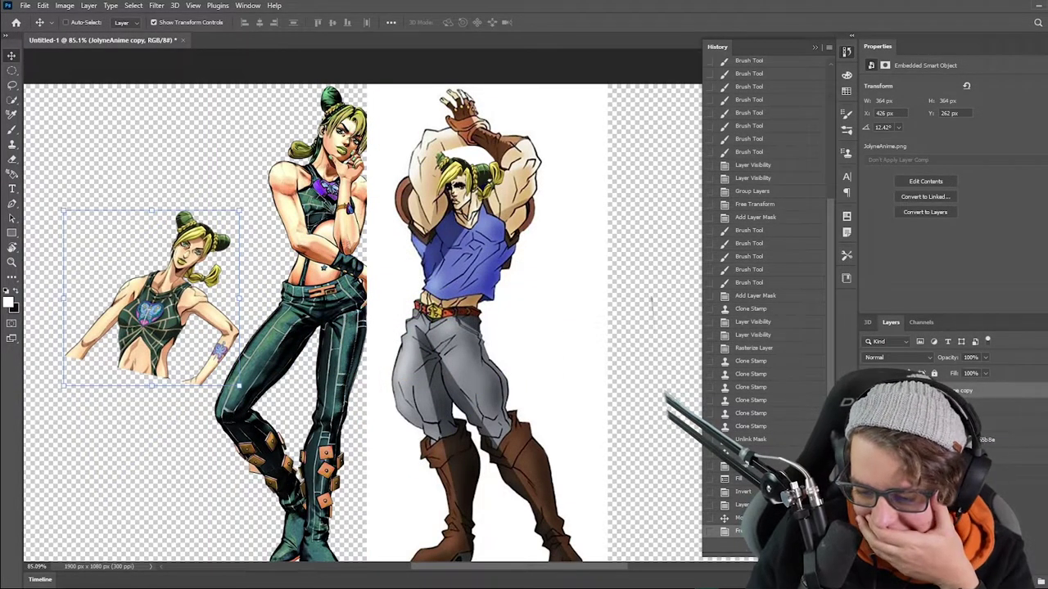
left_click(986, 565)
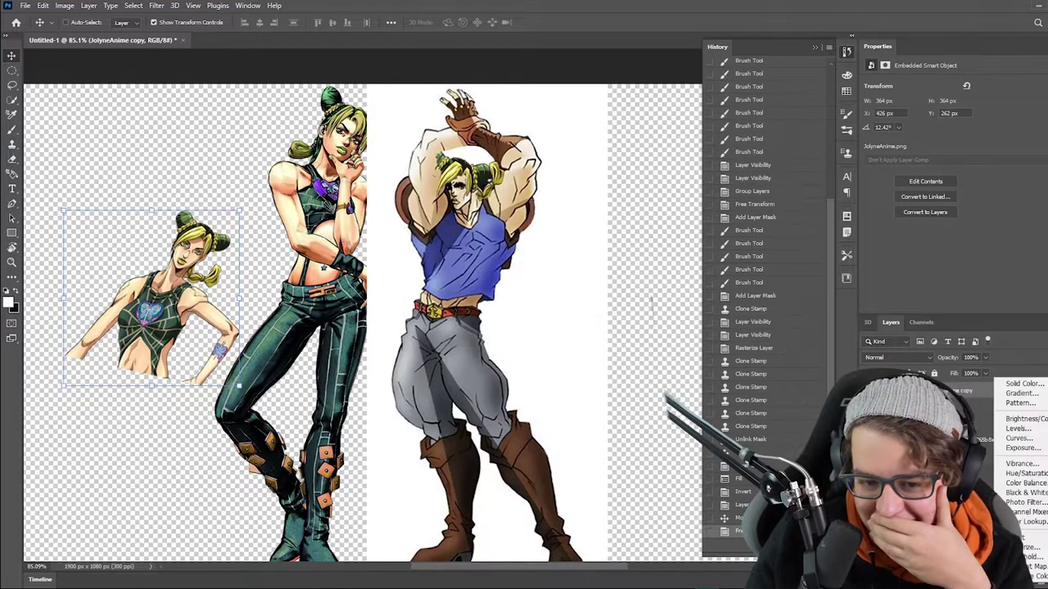
left_click(1031, 474)
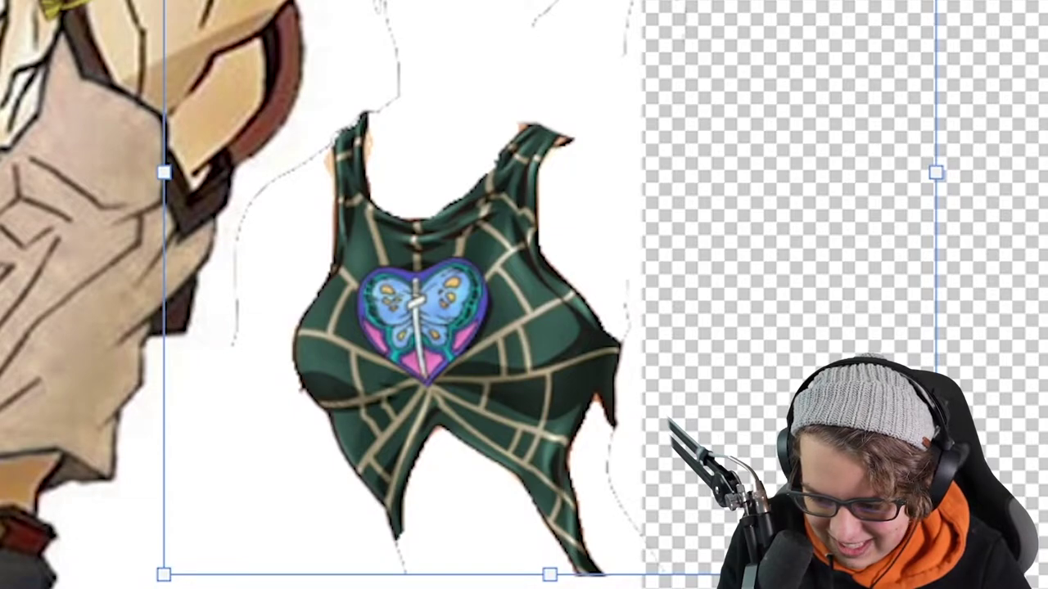
Warp the cut-out green top with the butterfly heart so it fits Jonathan's chest.
key("Return")
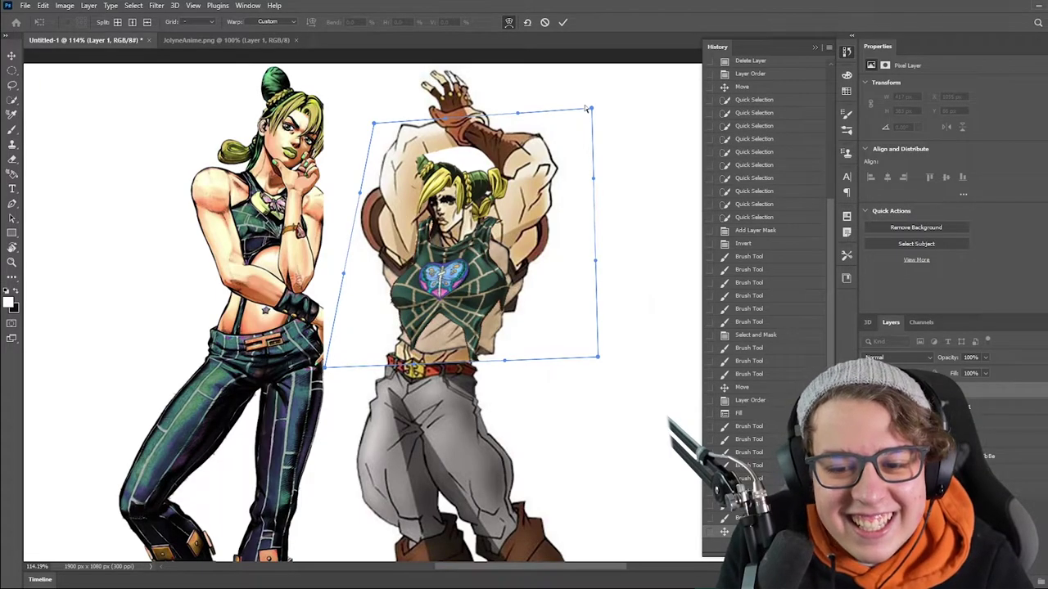
left_click_drag(587, 108, 563, 82)
key("Return")
Paint skin tone over the stomach and the side of Jonathan's torso around the green top with the Brush.
key("b")
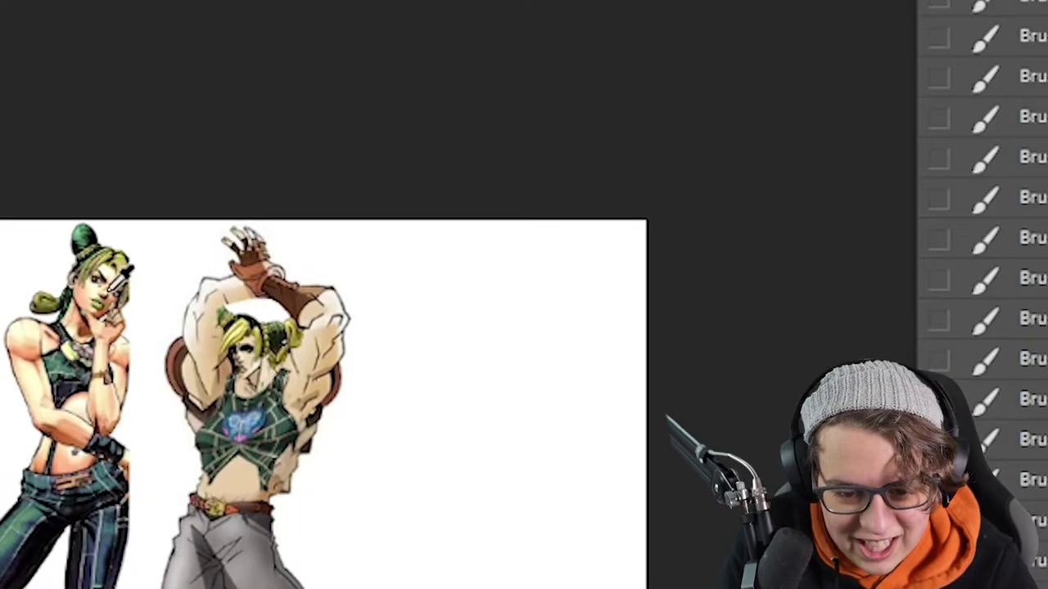
key("ctrl+plus")
key("ctrl+plus")
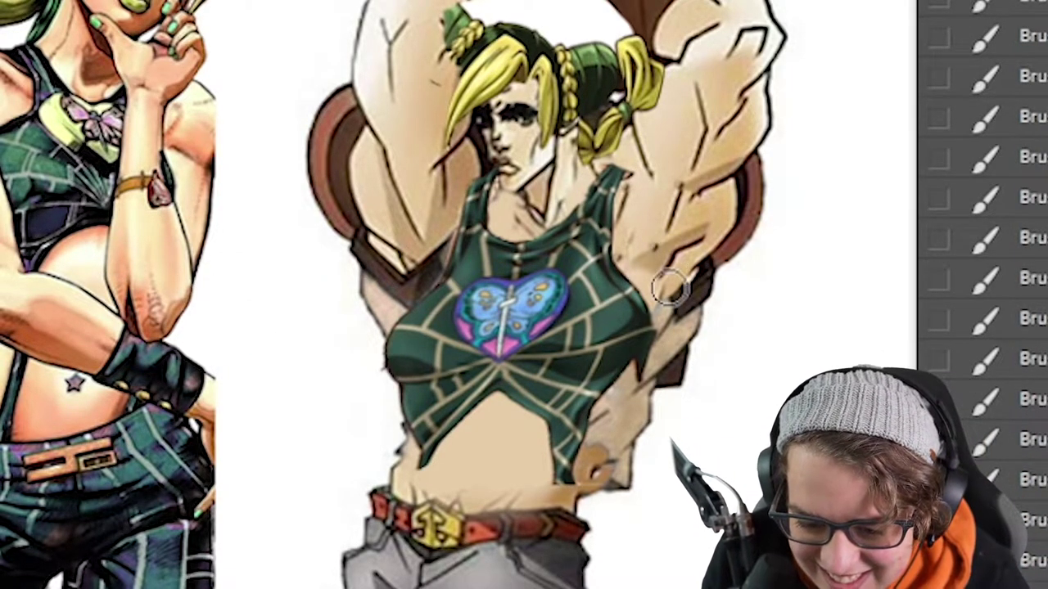
scroll(676, 393, "up", 5)
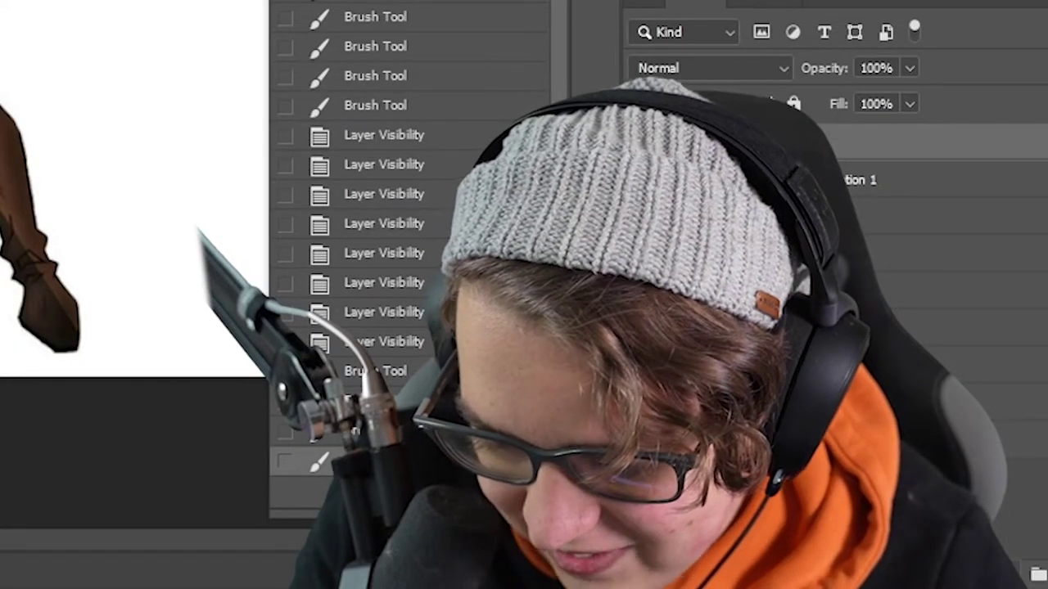
Colorize the artwork yellow-green with a second Hue/Saturation adjustment layer by shifting its hue and saturation.
left_click(958, 335)
left_click_drag(920, 146, 987, 157)
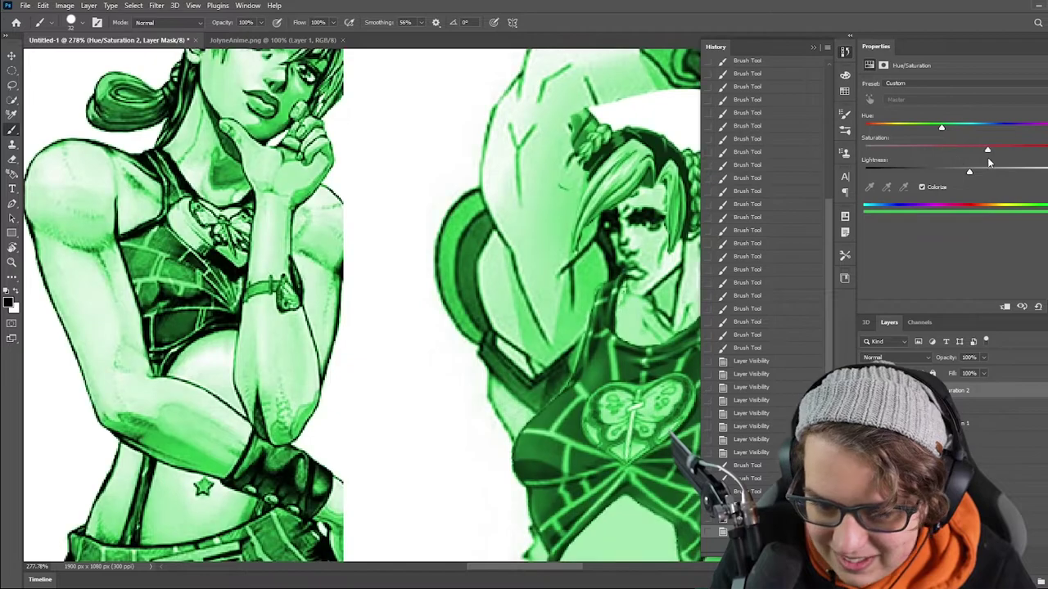
left_click_drag(941, 127, 908, 127)
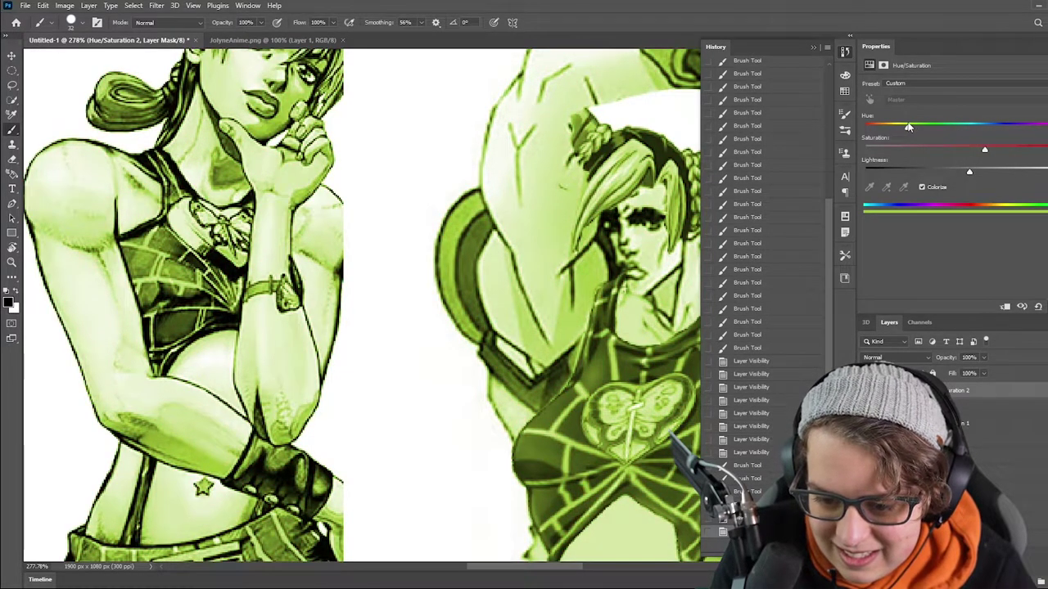
left_click_drag(920, 138, 905, 131)
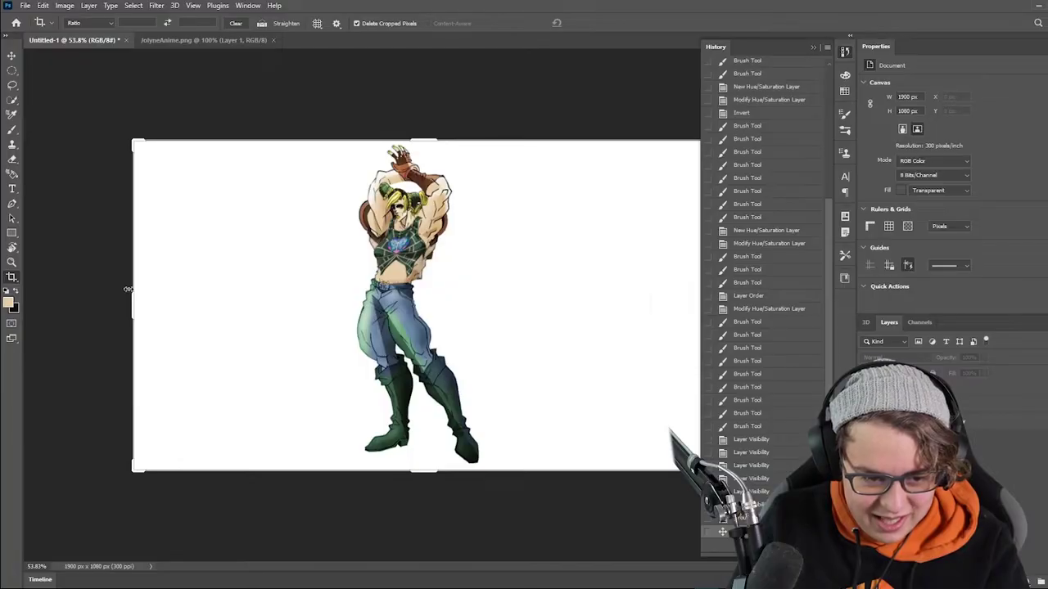
Crop the canvas to remove the empty white space beside the fused Jonathan and Jolyne figure.
left_click_drag(128, 289, 334, 306)
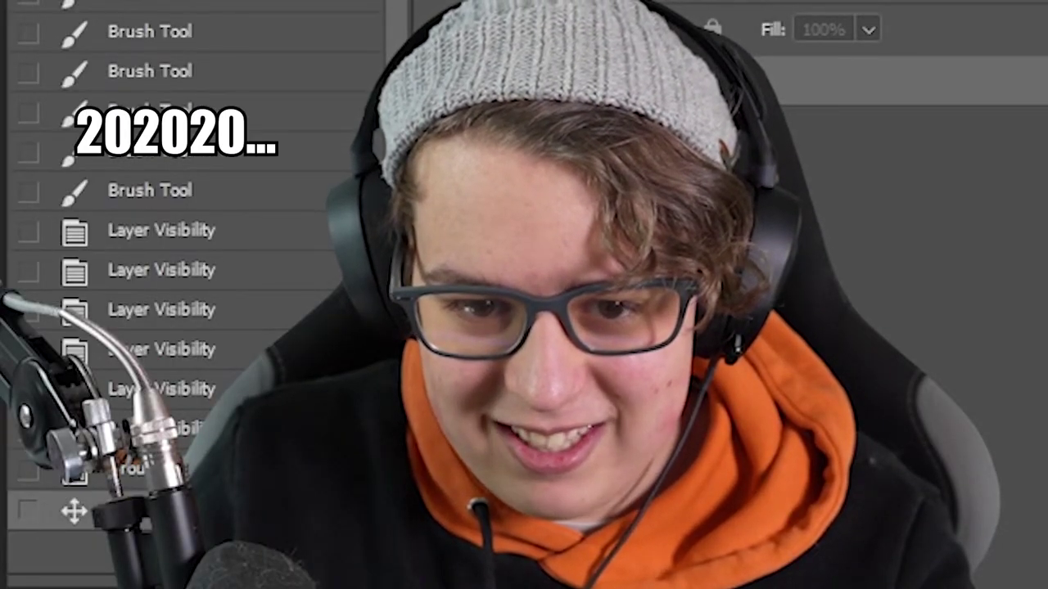
key("Return")
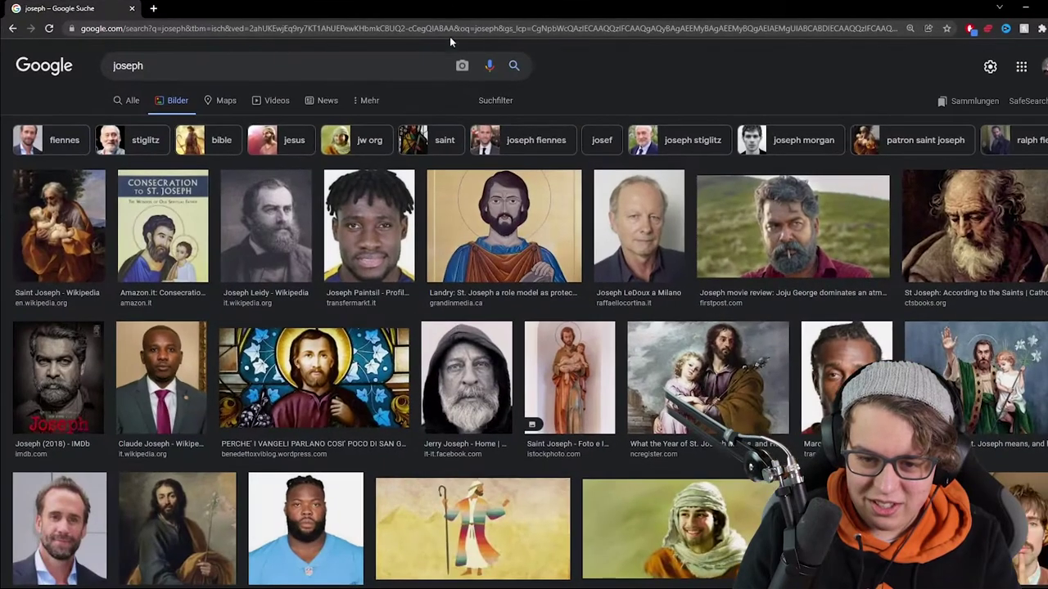
Switch to the browser and search Google Images for "joseph jo" reference pictures.
left_click(76, 241)
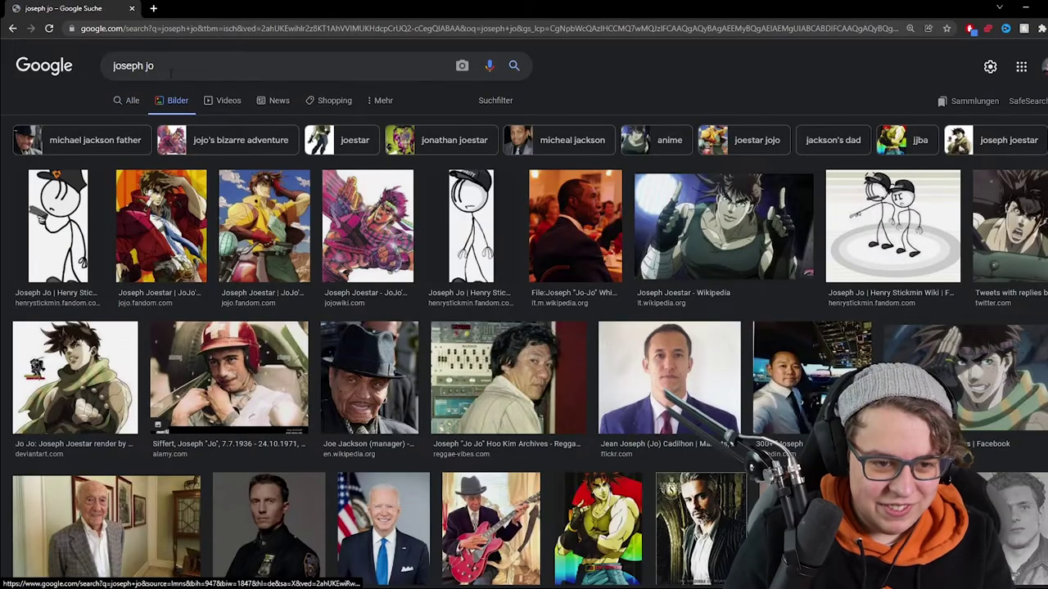
left_click(163, 66)
left_click(183, 90)
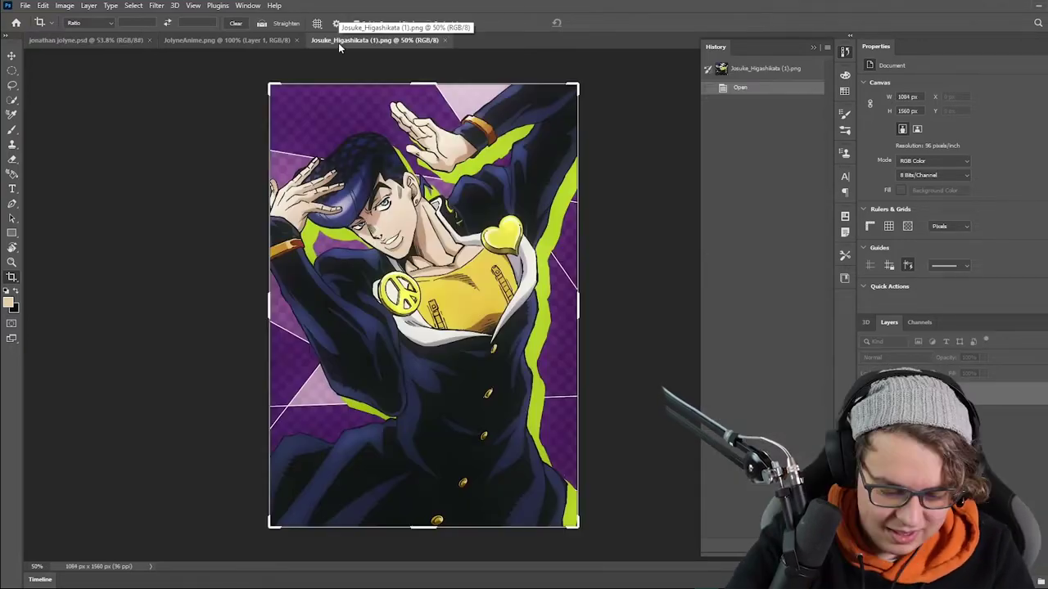
In Photoshop, resample Josuke_Higashikata (1).png to a resolution of 300 pixels/inch.
key("ctrl+alt+i")
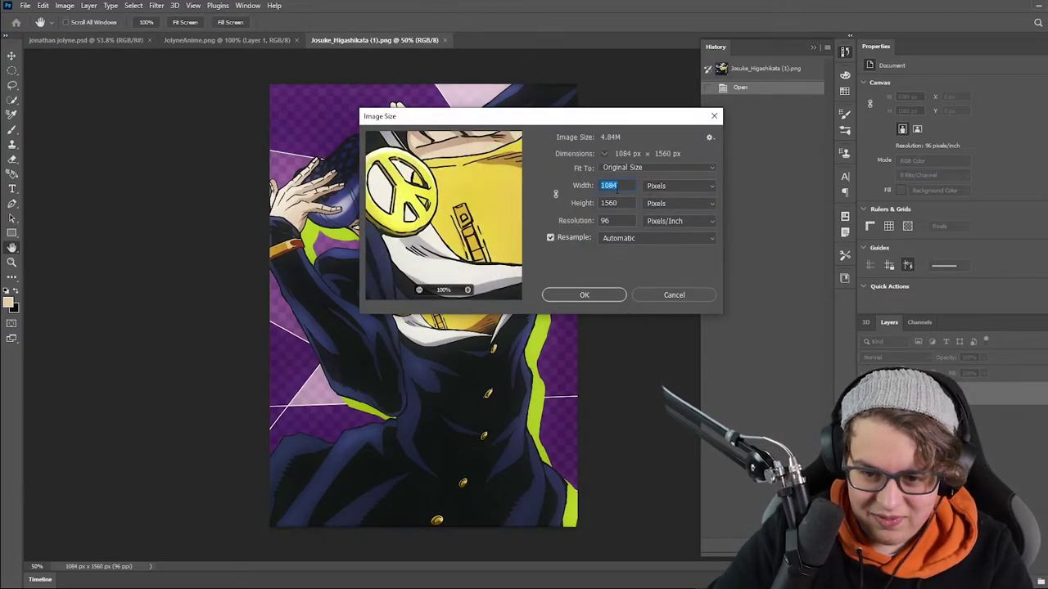
type("300")
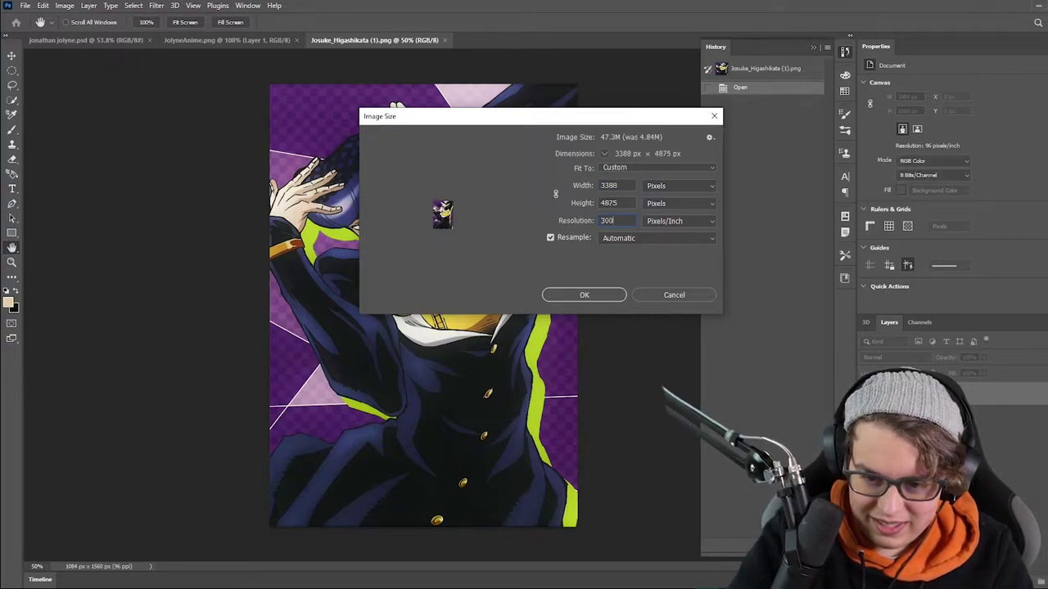
key("Return")
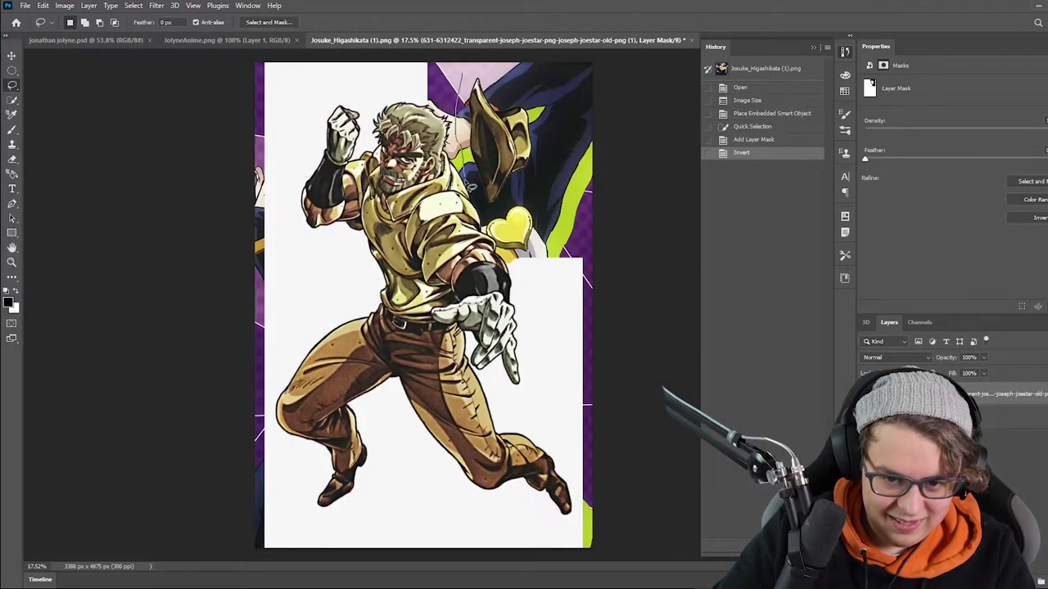
Lasso and clear the placed Joseph image around its brown flying hat, and transform the remaining hat over Josuke.
left_click_drag(555, 90, 557, 89)
key("Delete")
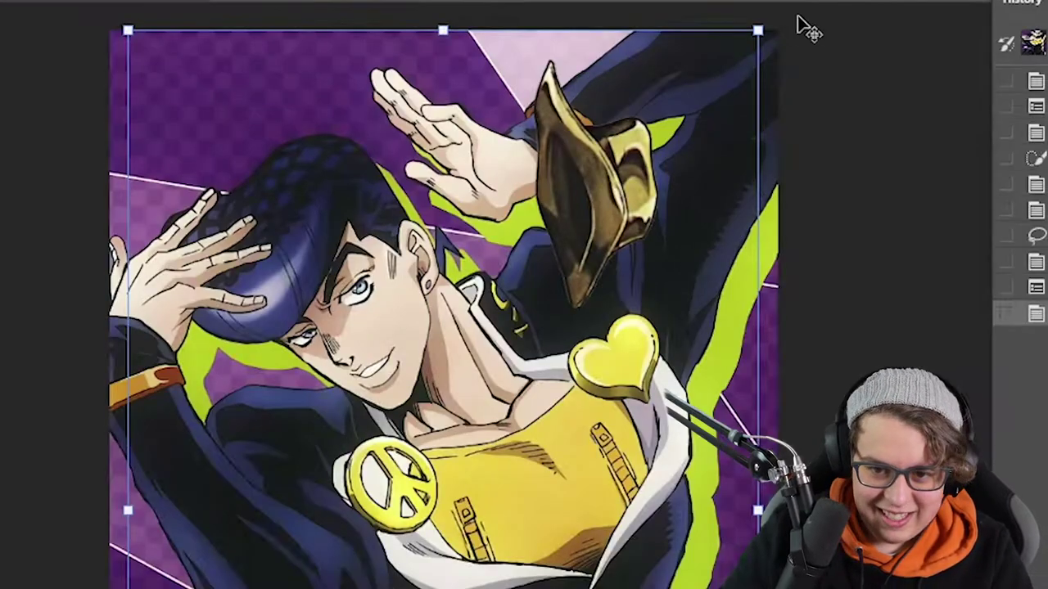
mouse_move(795, 27)
left_mouse_down()
mouse_move(725, 11)
mouse_move(953, 247)
mouse_move(790, 52)
left_mouse_up()
left_click_drag(57, 508, 184, 282)
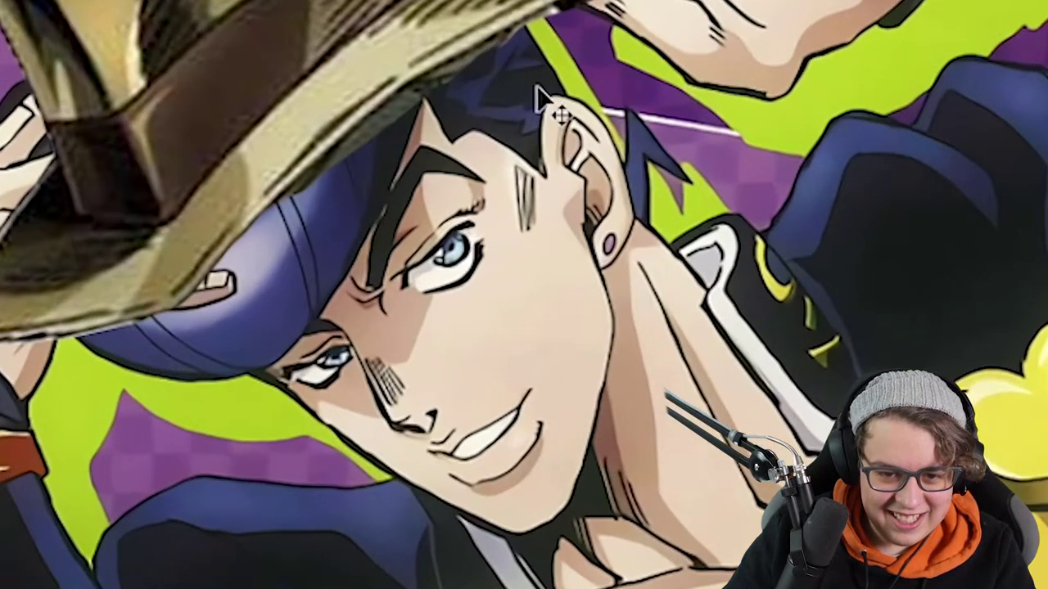
Fit the brown fedora onto Josuke's head behind his raised hand and toggle the selected layer's visibility.
left_click_drag(394, 222, 367, 212)
left_click_drag(477, 85, 478, 86)
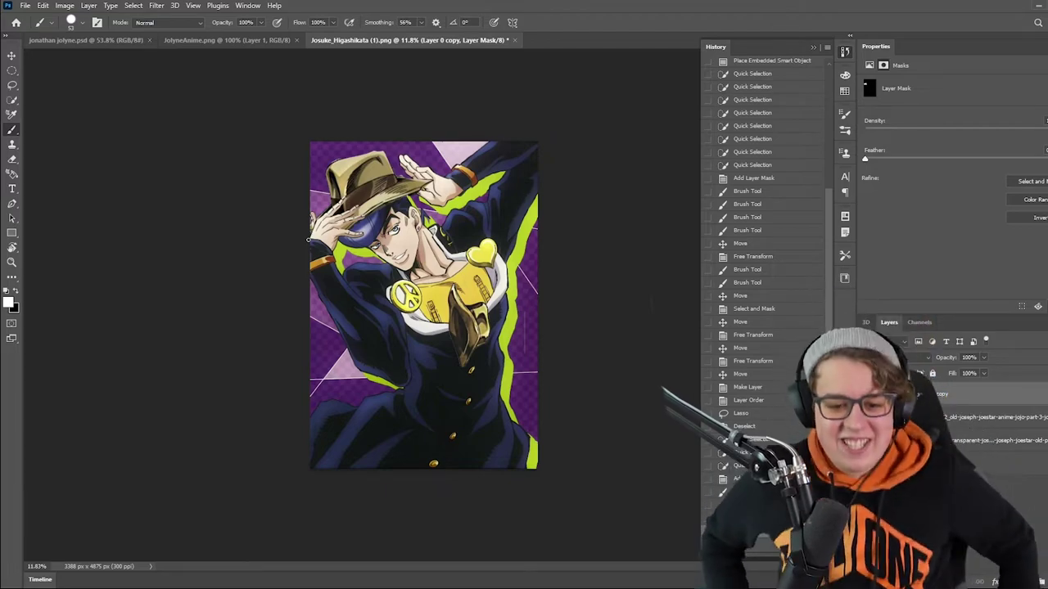
key("v")
key("ctrl+comma")
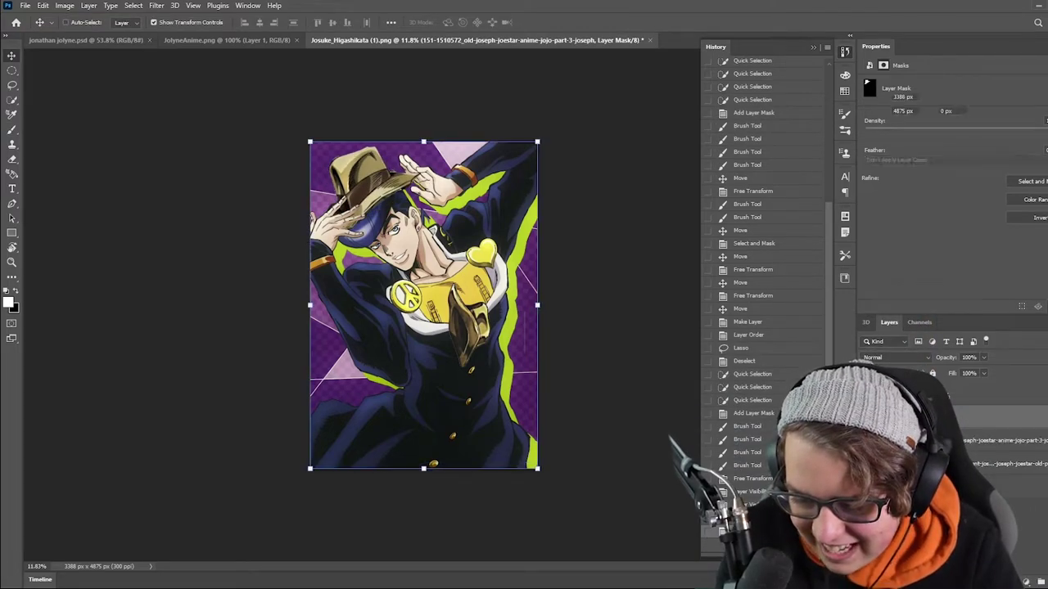
Invert the Joseph layer's mask, then position and scale his masked facial features over Josuke's face.
key("ctrl+comma")
key("alt+bracketright")
key("ctrl+i")
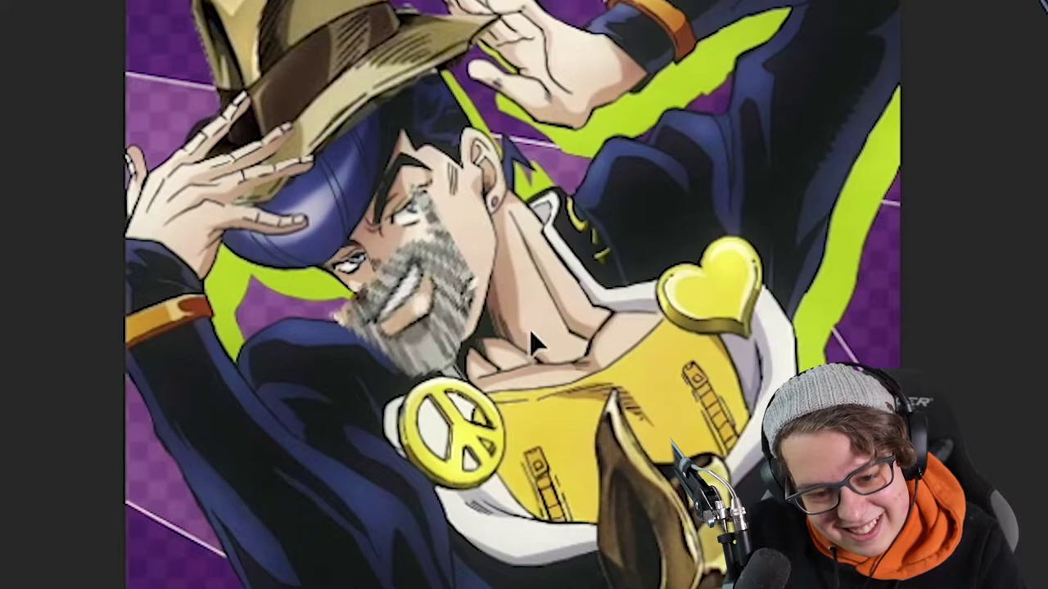
left_click_drag(534, 344, 577, 330)
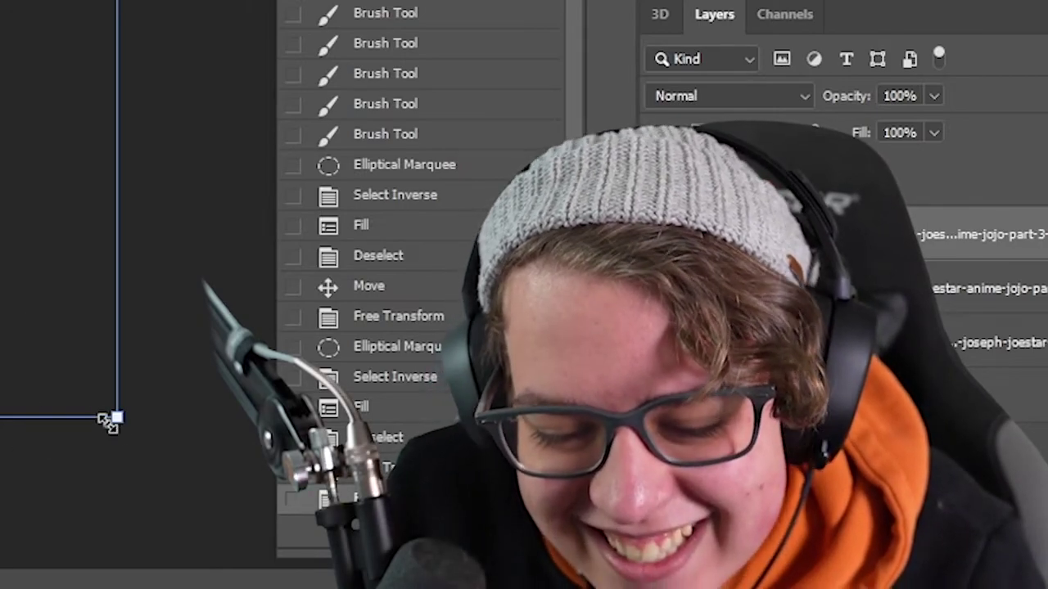
left_click_drag(110, 421, 5, 228)
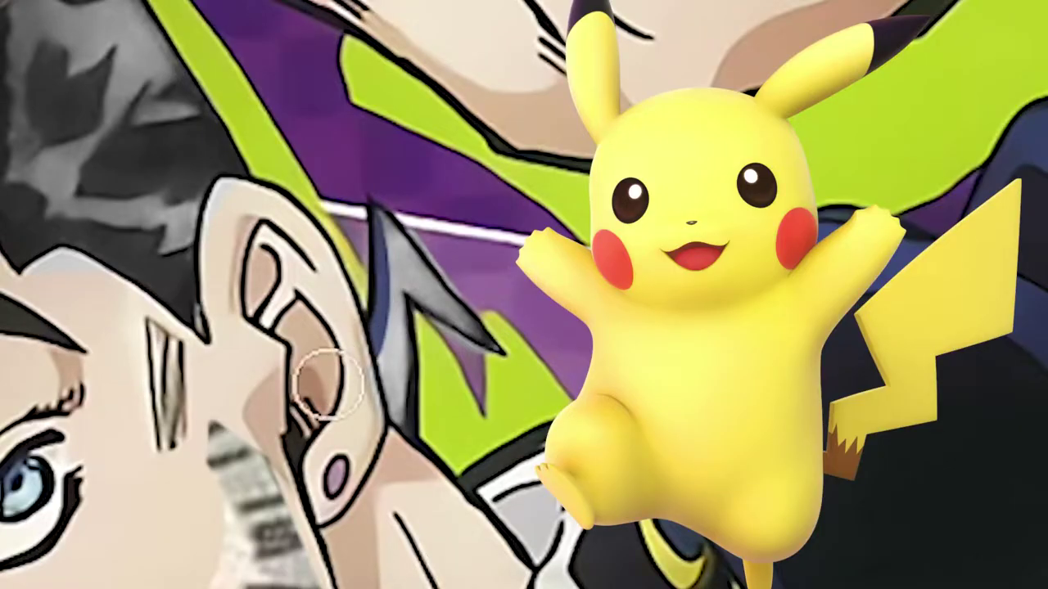
Paint the Black & White adjustment's mask over Josuke's hair by the ear and along his raised hand's fingers to remove their colour.
mouse_move(316, 363)
left_mouse_down()
mouse_move(369, 227)
mouse_move(328, 160)
mouse_move(339, 152)
left_mouse_up()
key("v")
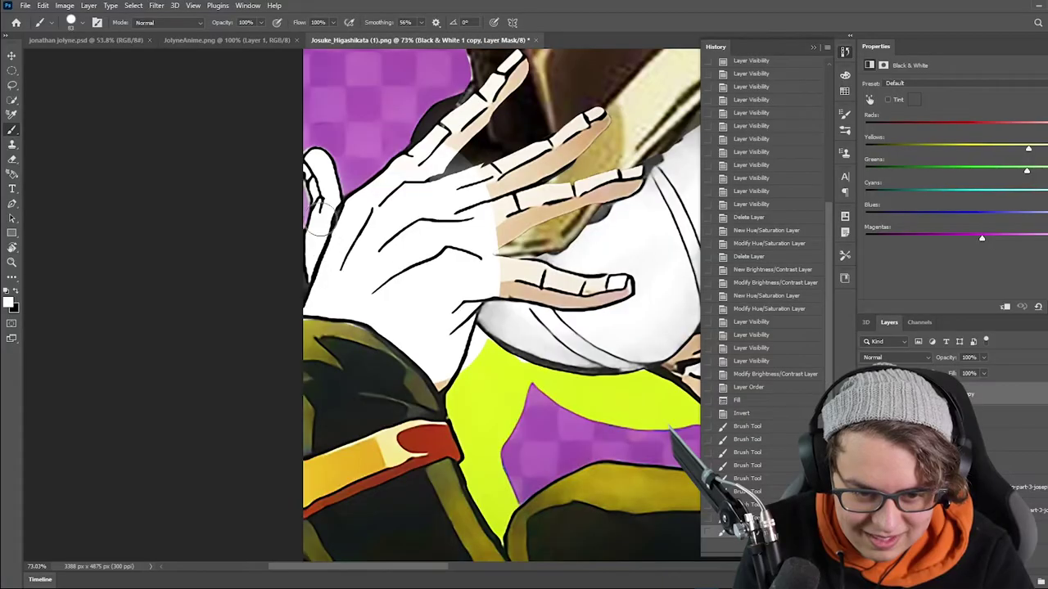
left_click_drag(471, 104, 509, 69)
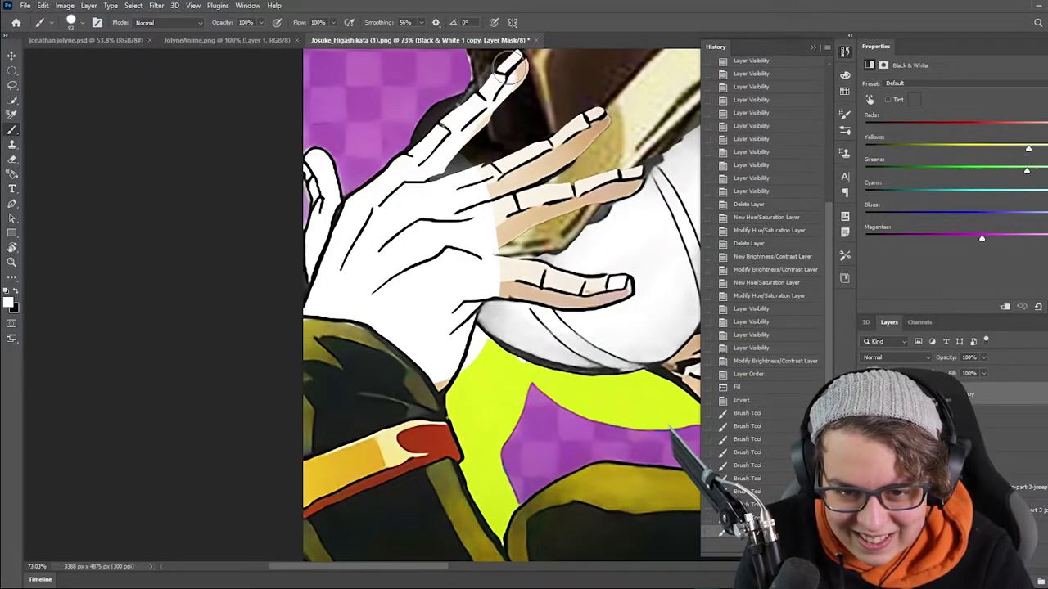
key("x")
mouse_move(449, 139)
left_mouse_down()
mouse_move(462, 102)
mouse_move(344, 237)
mouse_move(372, 238)
left_mouse_up()
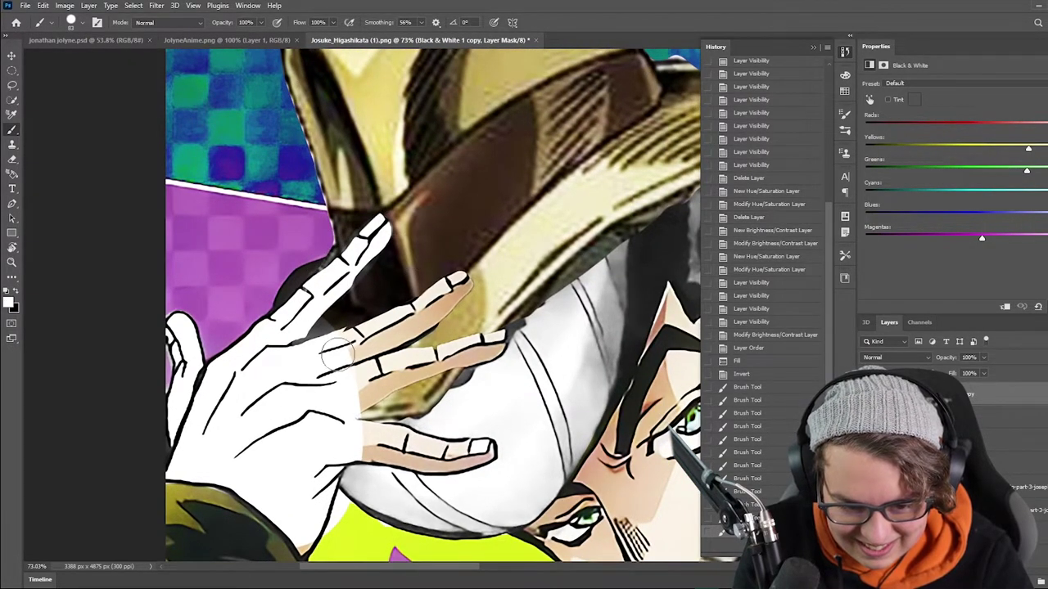
mouse_move(378, 332)
left_mouse_down()
mouse_move(473, 277)
mouse_move(462, 282)
left_mouse_up()
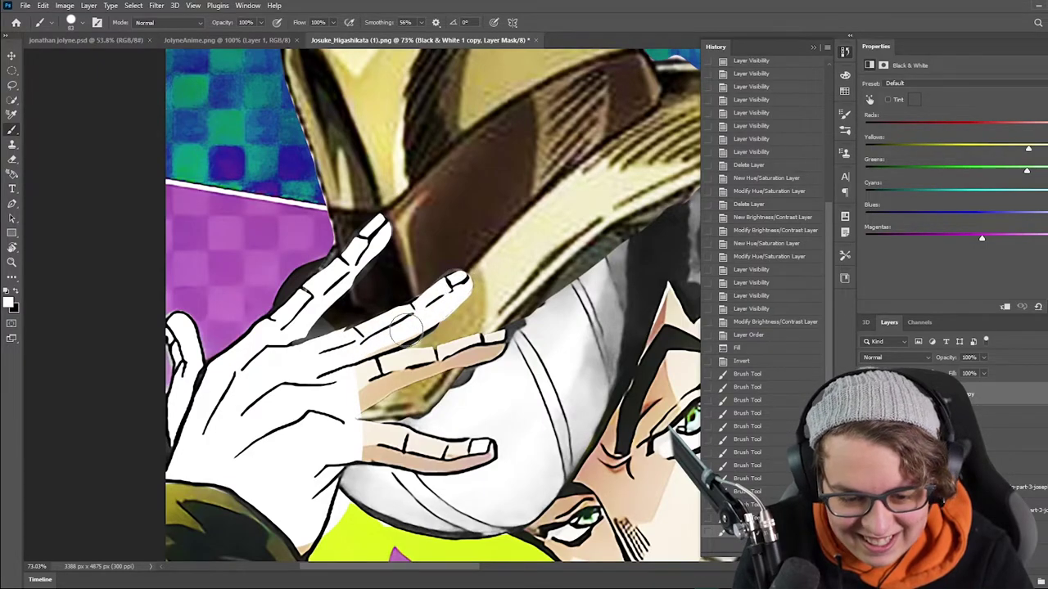
mouse_move(346, 350)
left_mouse_down()
mouse_move(343, 383)
mouse_move(478, 357)
left_mouse_up()
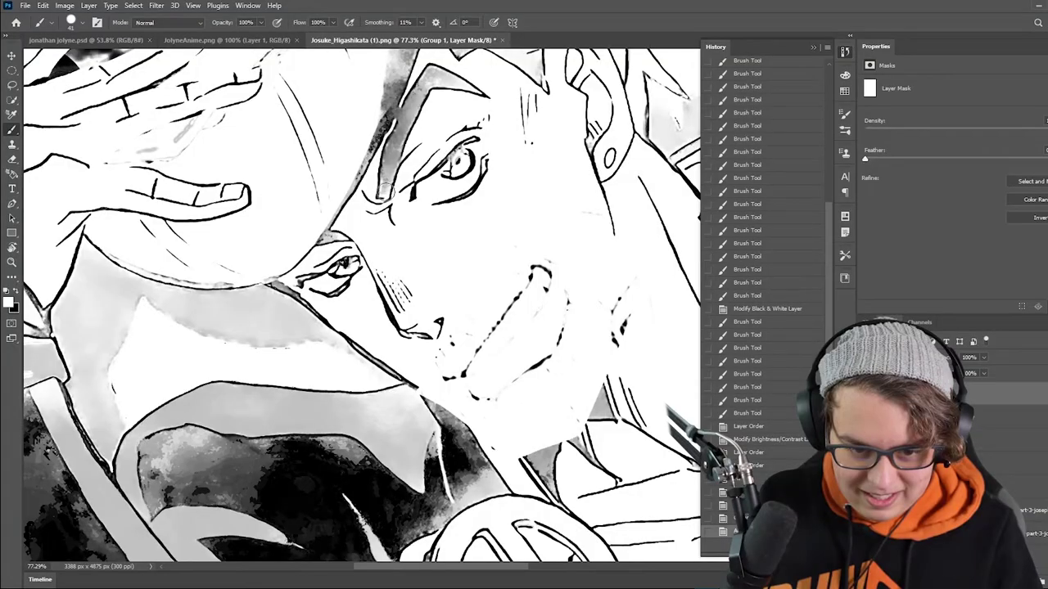
Shrink the brush and paint the eyebrow above Josuke's eye solid black on the Group 1 layer mask.
right_click(385, 192, "alt")
left_click_drag(384, 192, 395, 173)
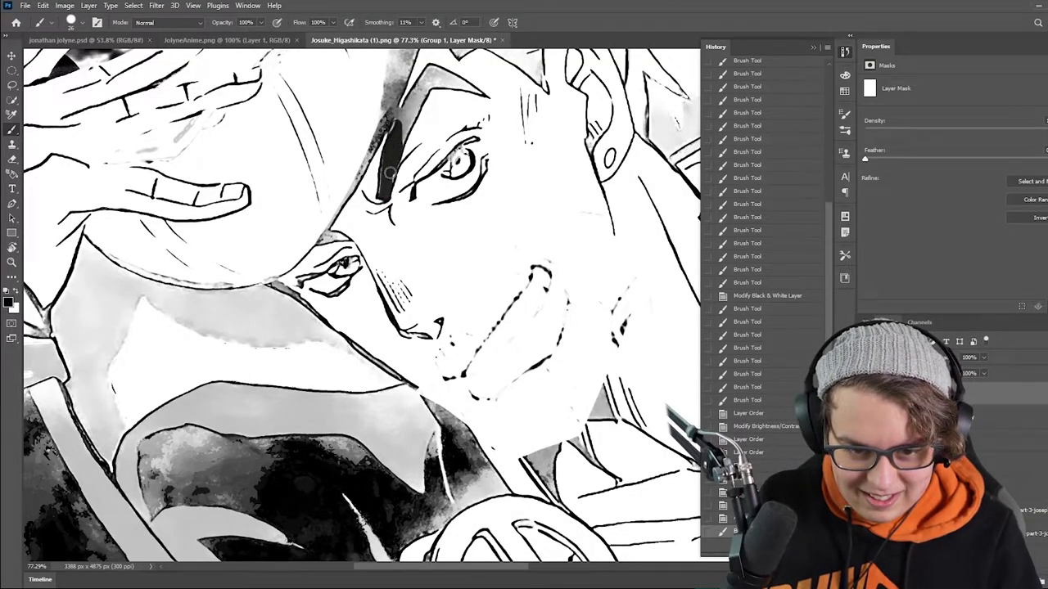
mouse_move(411, 101)
left_mouse_down()
mouse_move(459, 75)
mouse_move(475, 90)
left_mouse_up()
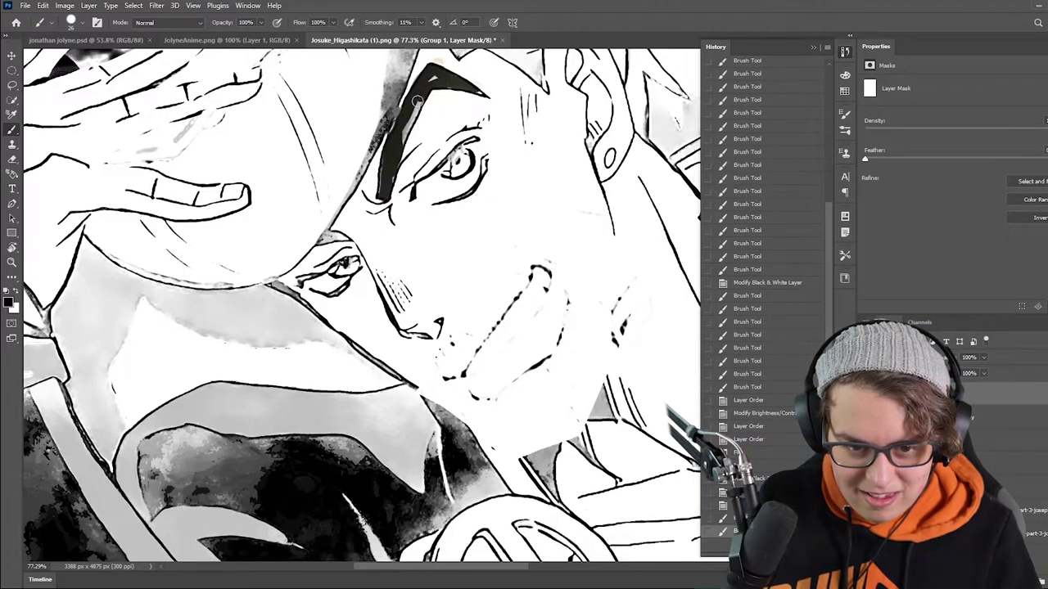
left_click_drag(401, 139, 441, 61)
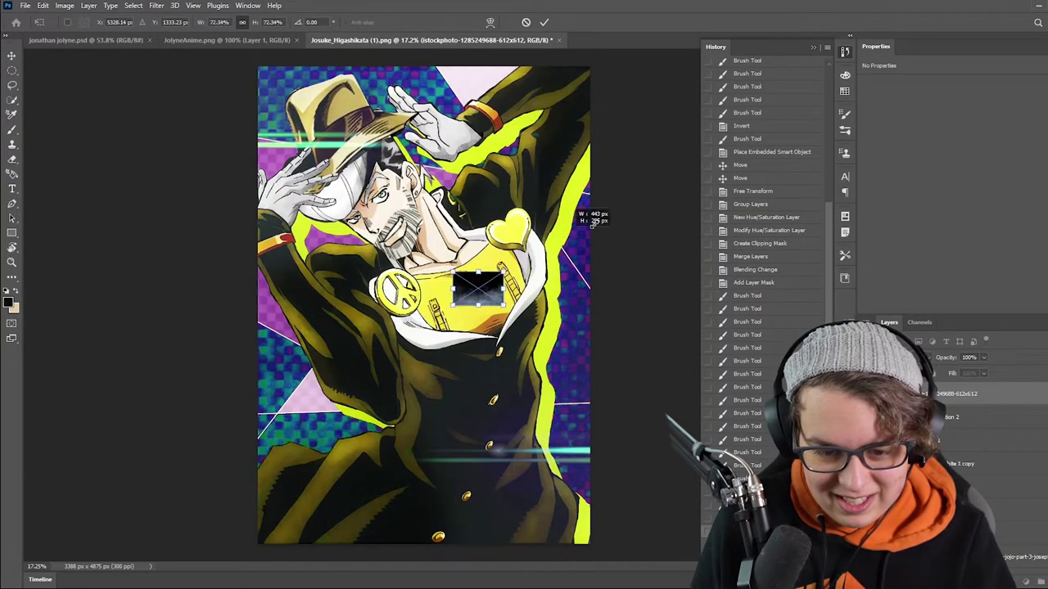
left_click_drag(456, 300, 64, 459)
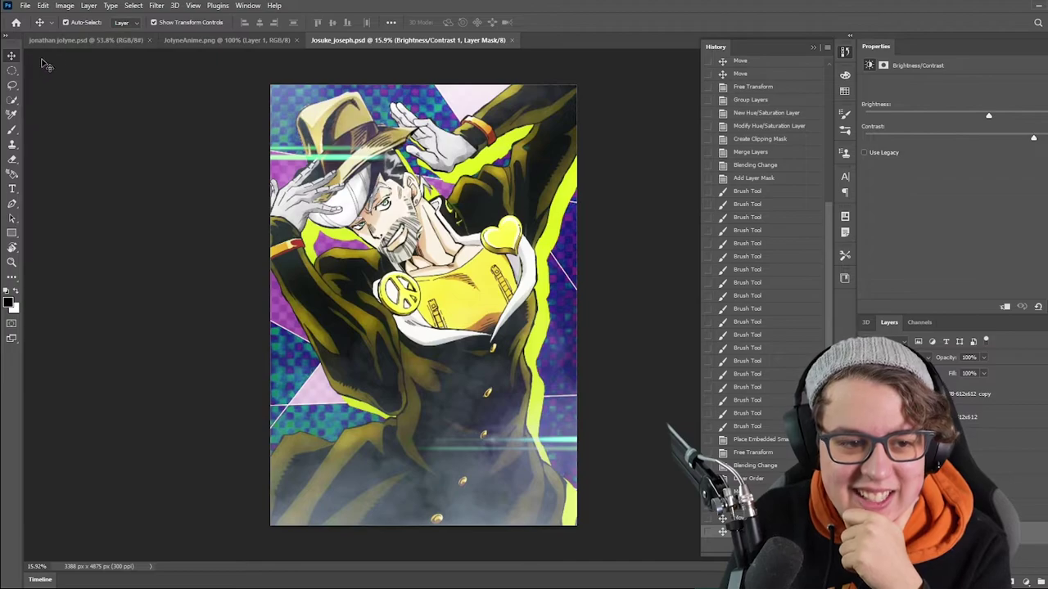
Order jonathan jolyne.psd between giorno jotaro.psd and Josuke_joseph.psd, and review the three finished composites.
left_click(86, 40)
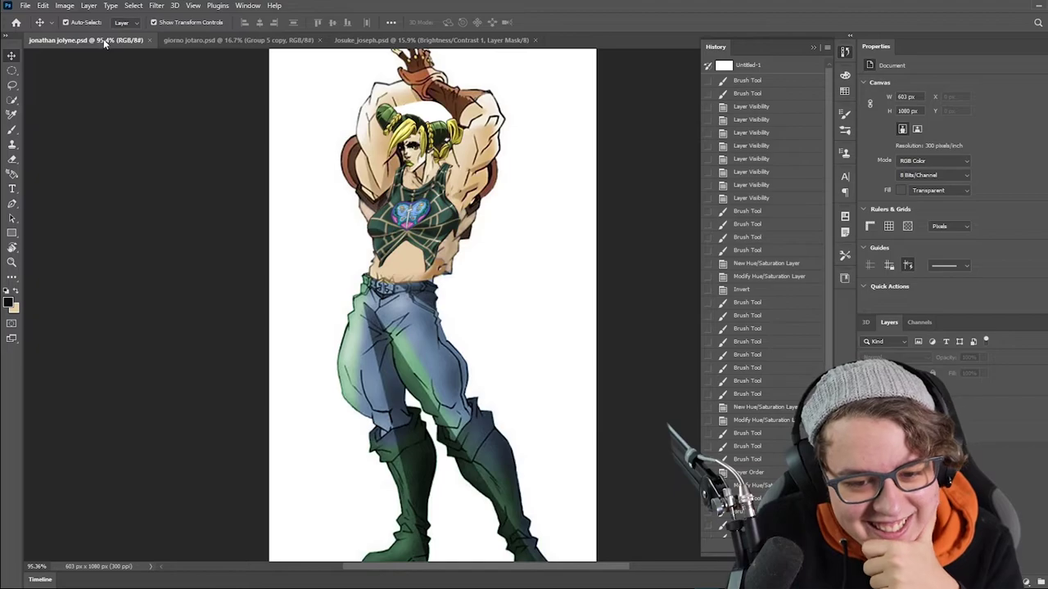
left_click_drag(103, 38, 284, 38)
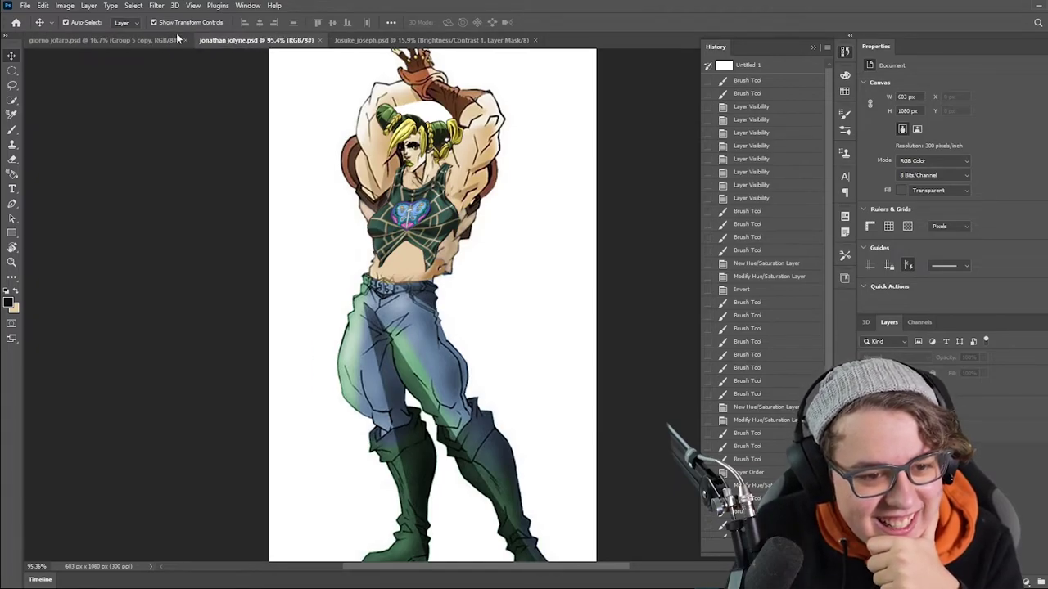
left_click(152, 39)
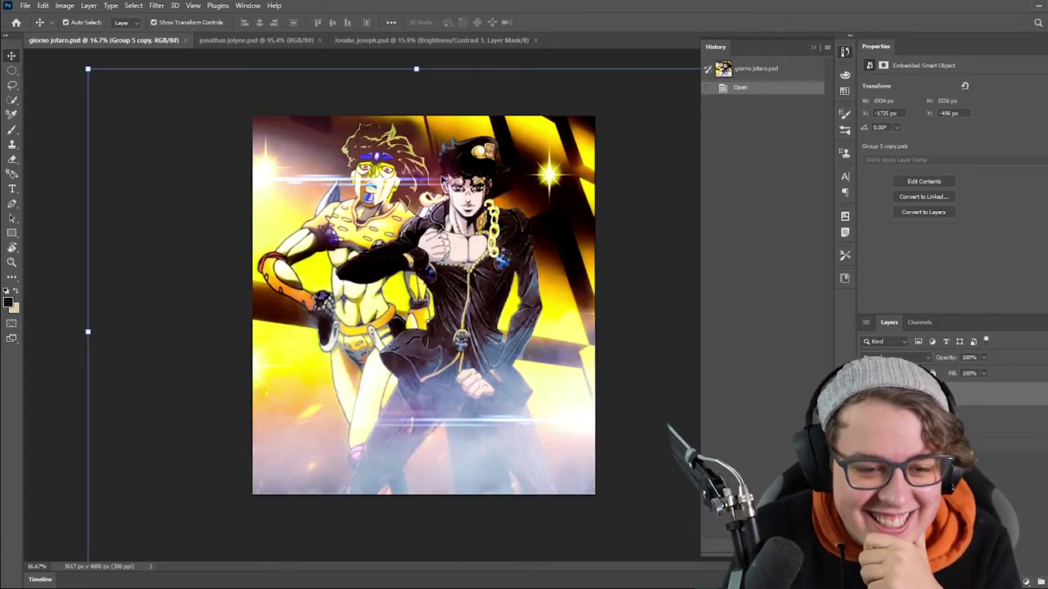
left_click(402, 41)
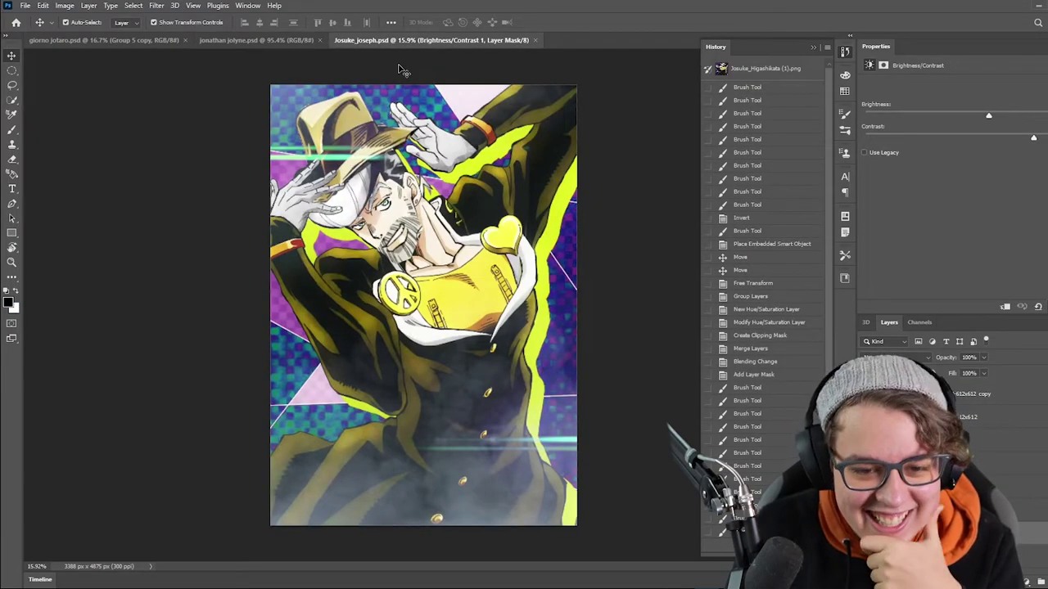
left_click(137, 40)
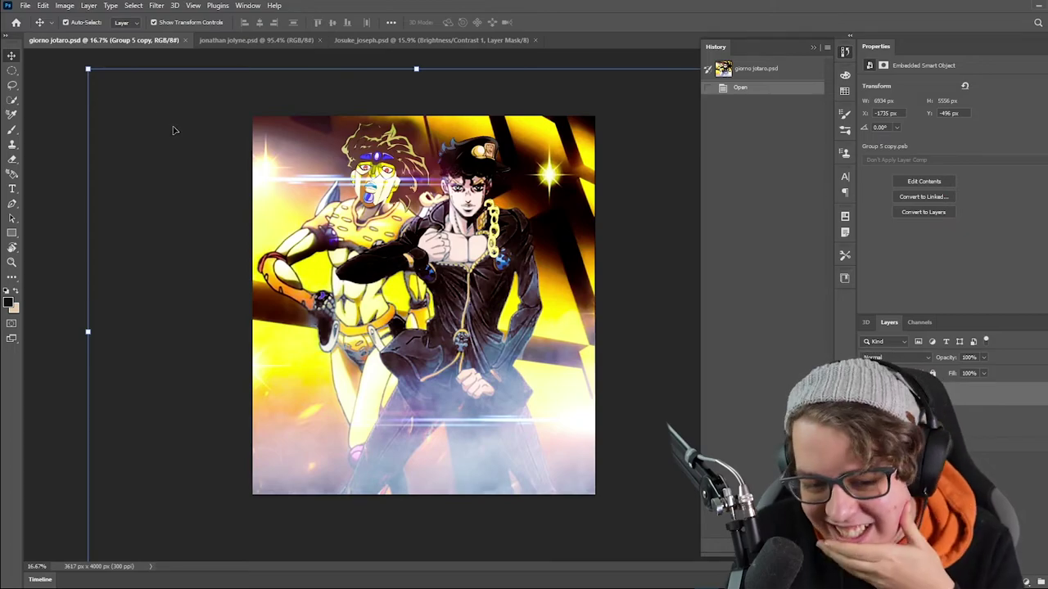